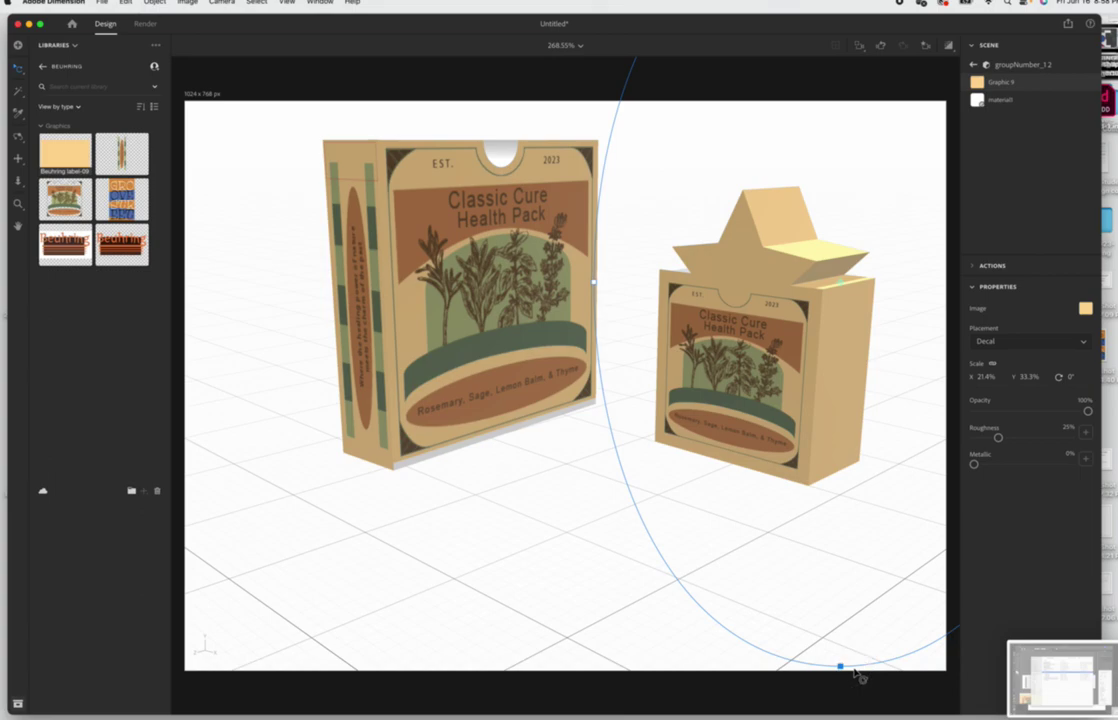
pyautogui.click(589, 509)
pyautogui.scroll(1, 589, 509)
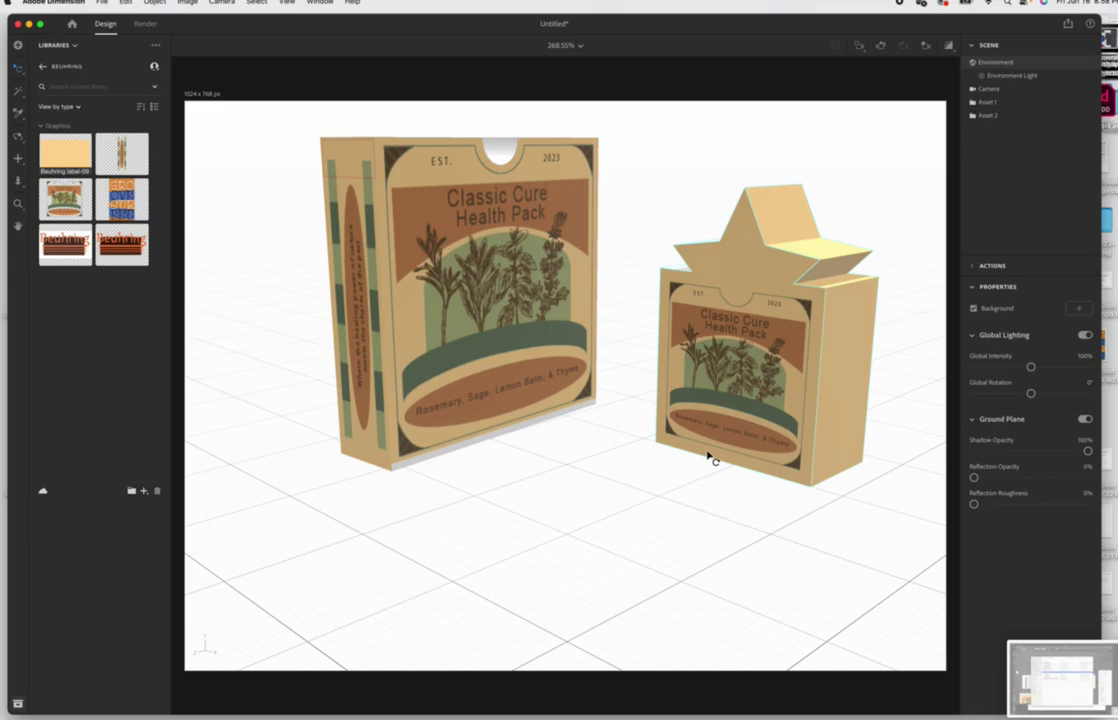
pyautogui.click(529, 350)
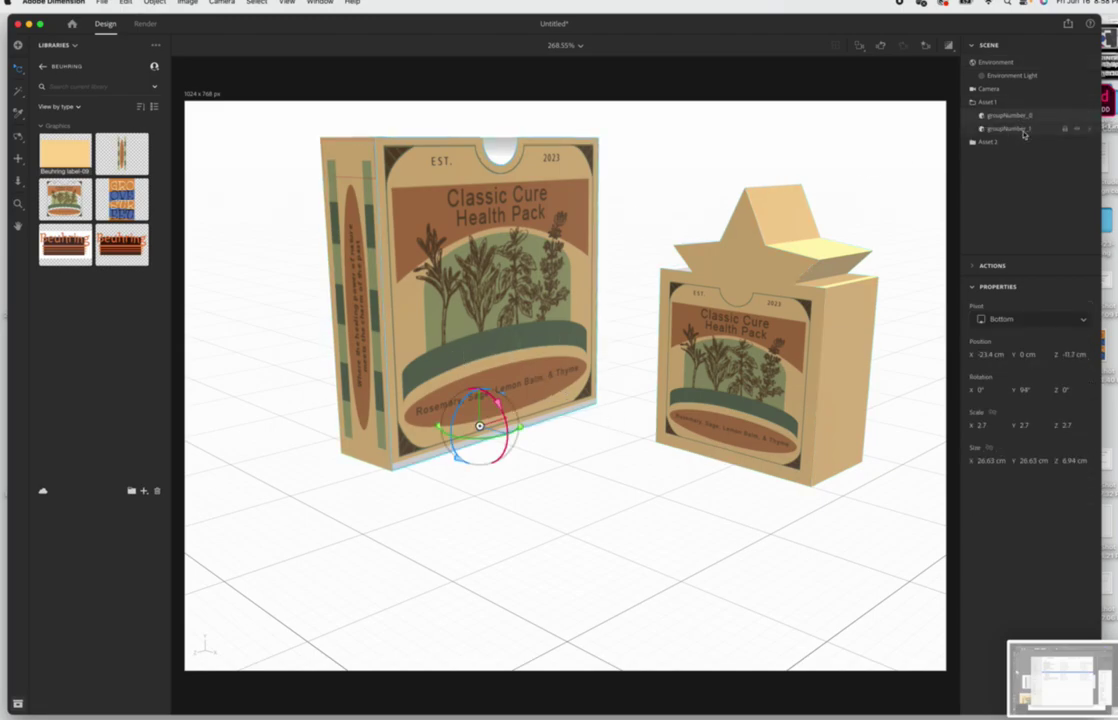
pyautogui.click(1078, 117)
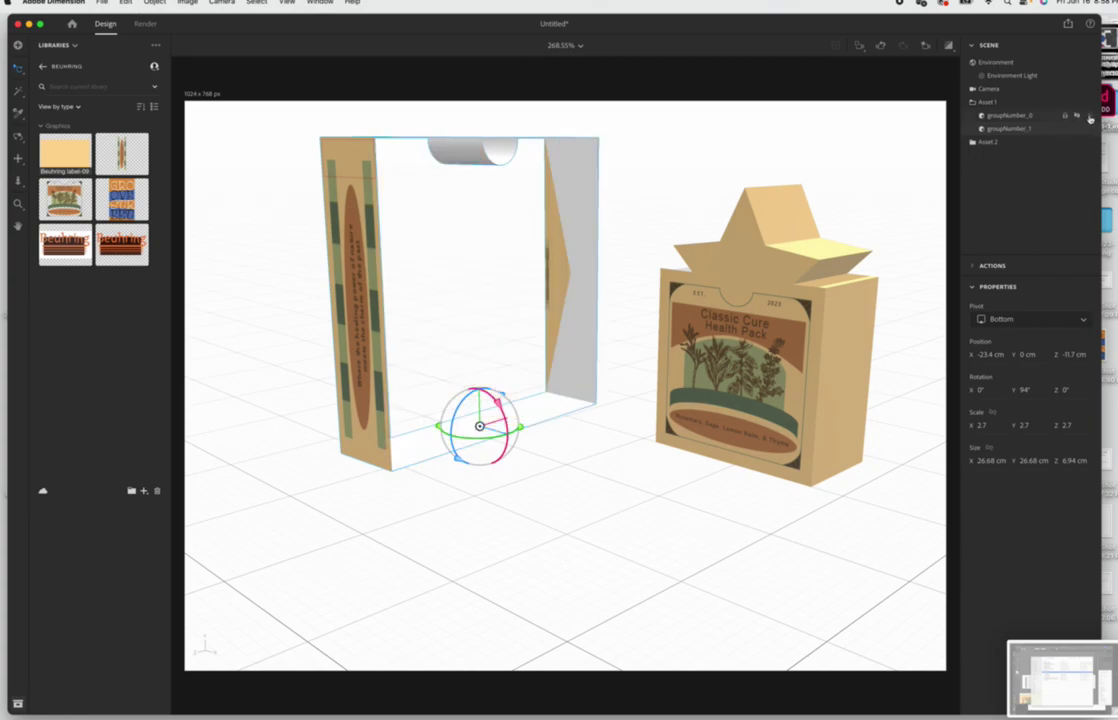
pyautogui.press('super+z')
# Stretch the plain tan background graphic on groupNumber_0 of the large box downward to cover the uncovered strip along the bottom edge
pyautogui.click(1090, 118)
pyautogui.click(1003, 84)
pyautogui.moveTo(505, 326); pyautogui.dragTo(509, 327)
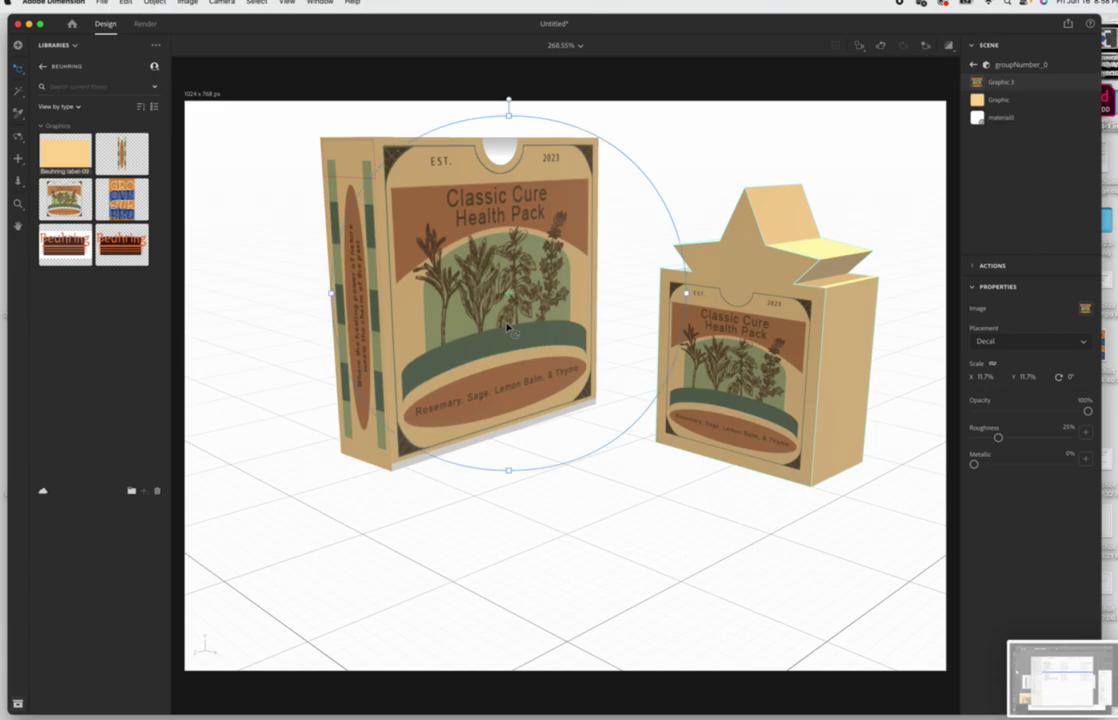
pyautogui.click(381, 152)
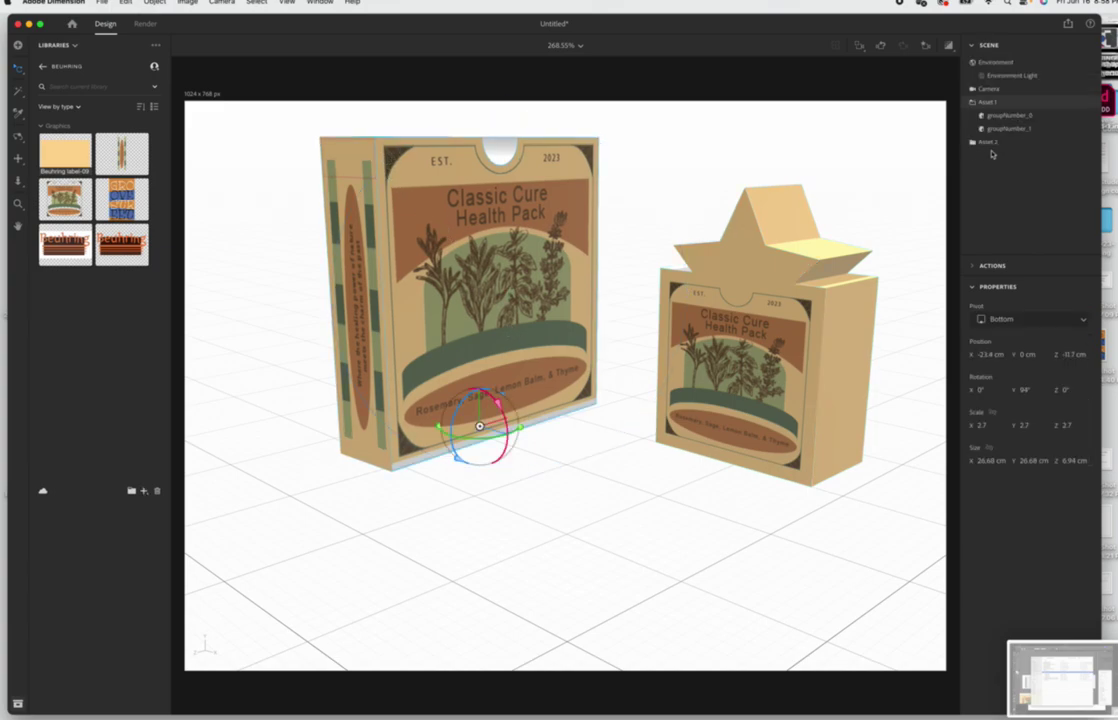
pyautogui.click(1088, 116)
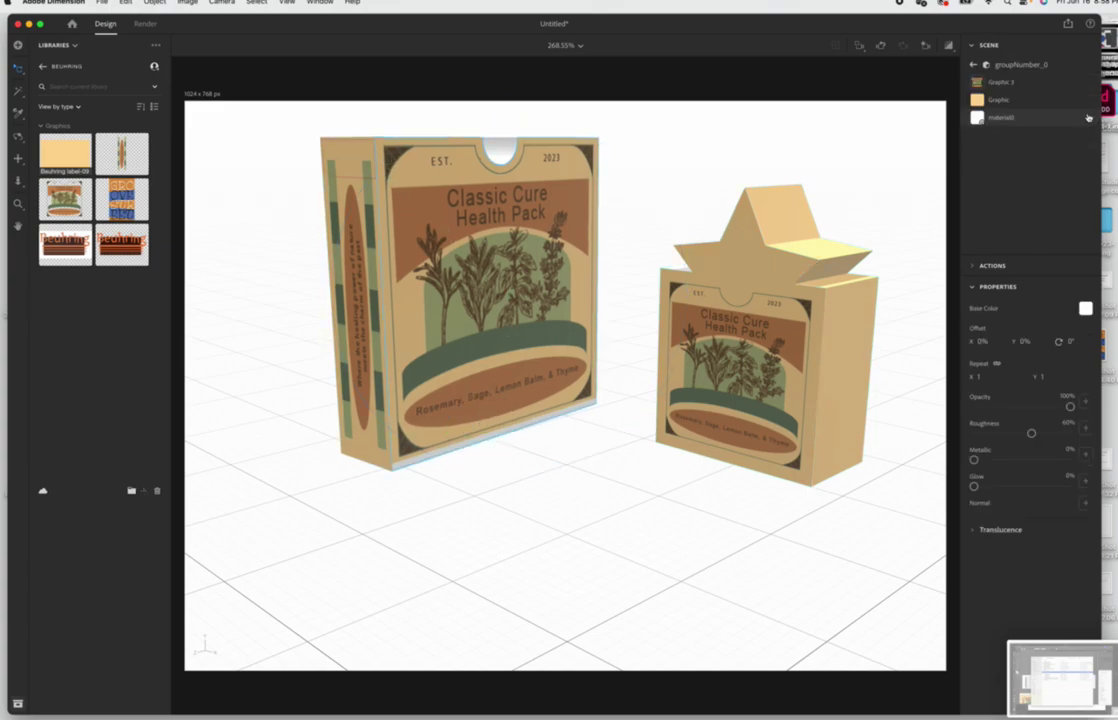
pyautogui.click(1008, 99)
pyautogui.moveTo(522, 560); pyautogui.dragTo(523, 587)
pyautogui.click(858, 599)
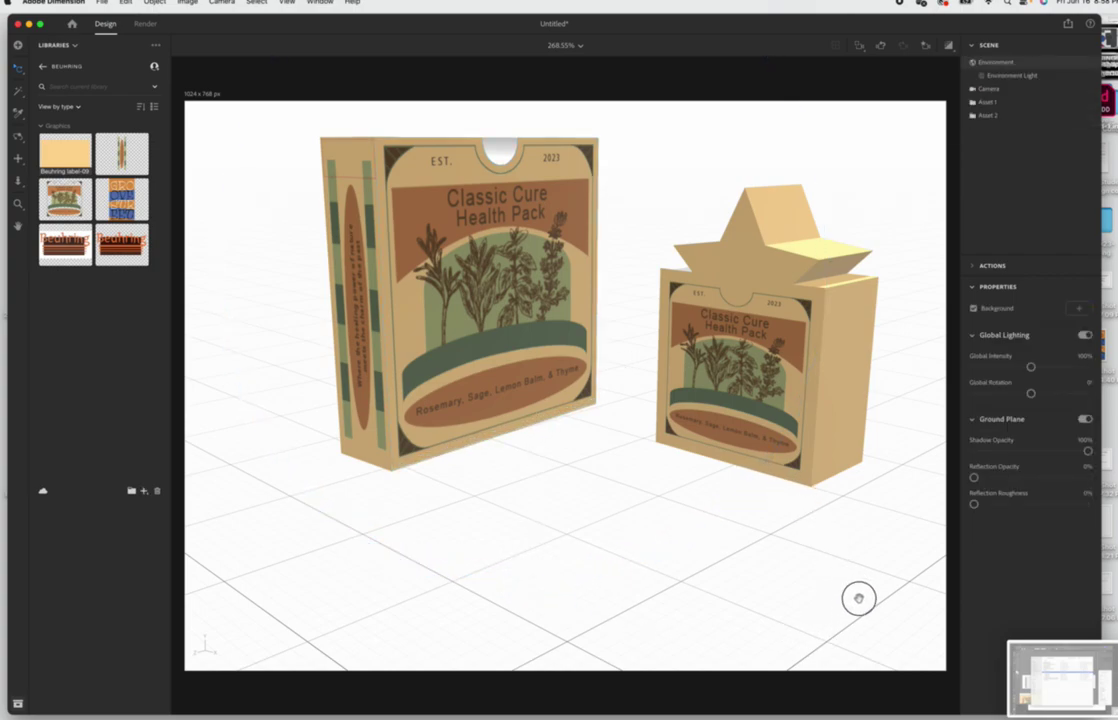
pyautogui.click(499, 151)
pyautogui.click(661, 154)
pyautogui.scroll(1, 661, 154)
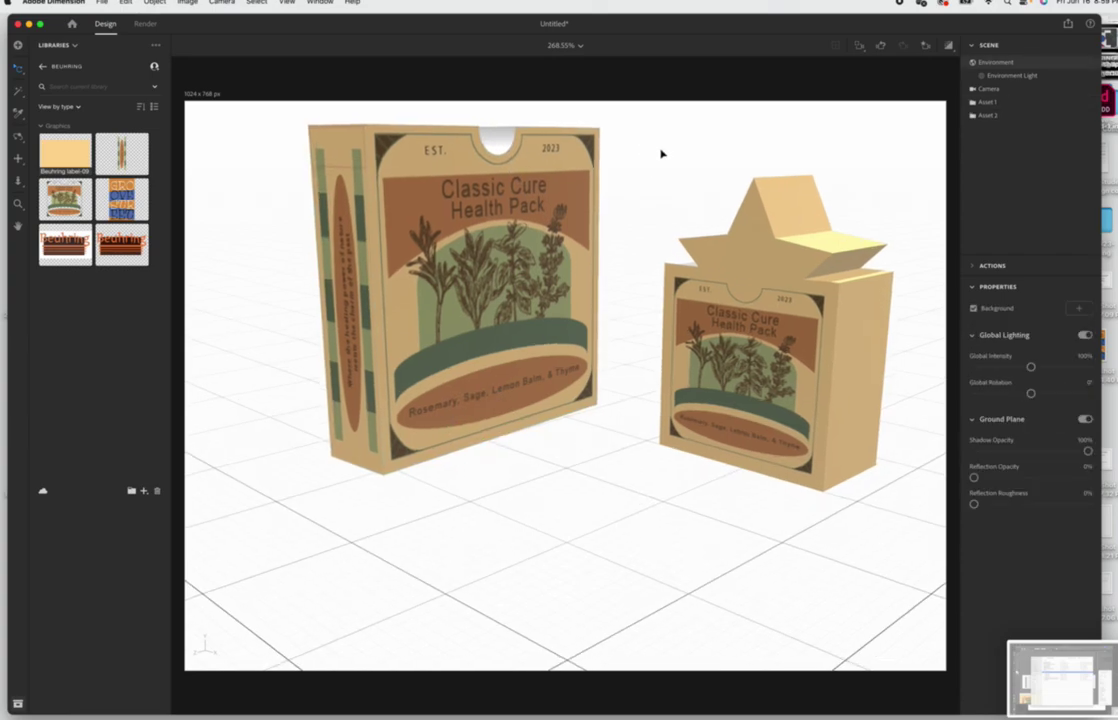
pyautogui.click(565, 296)
pyautogui.moveTo(569, 292); pyautogui.dragTo(267, 220)
pyautogui.press('super+z')
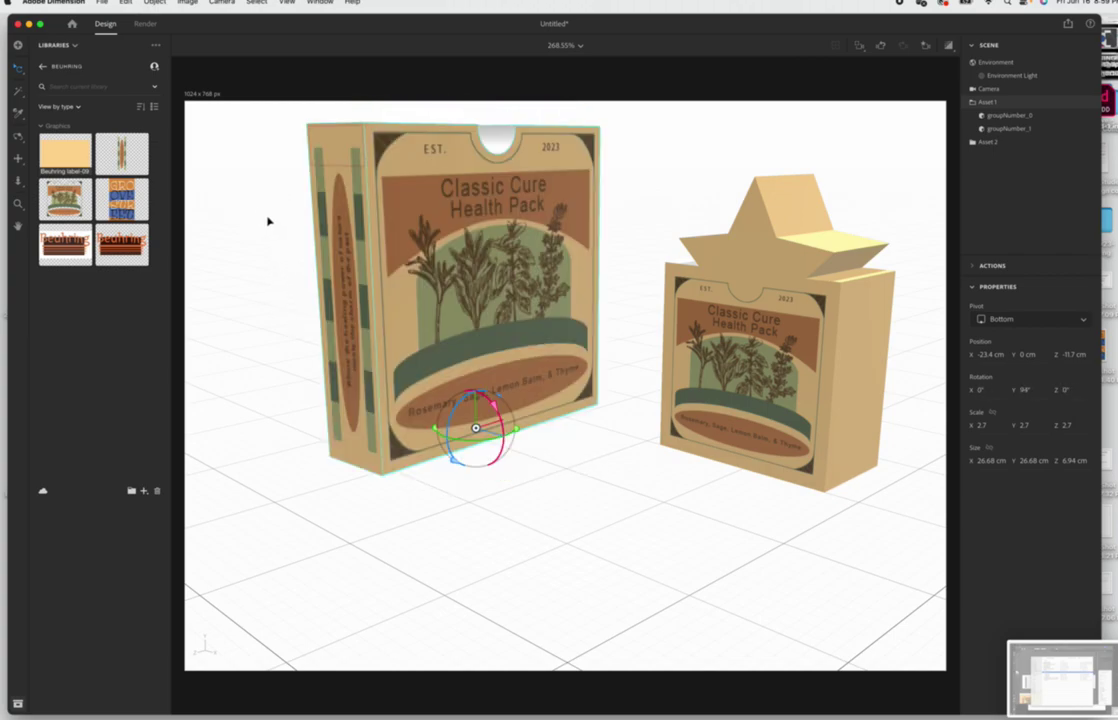
# Adjust the camera's field of view slightly and set its rotation to -12° on X and 1° on Z
pyautogui.click(980, 89)
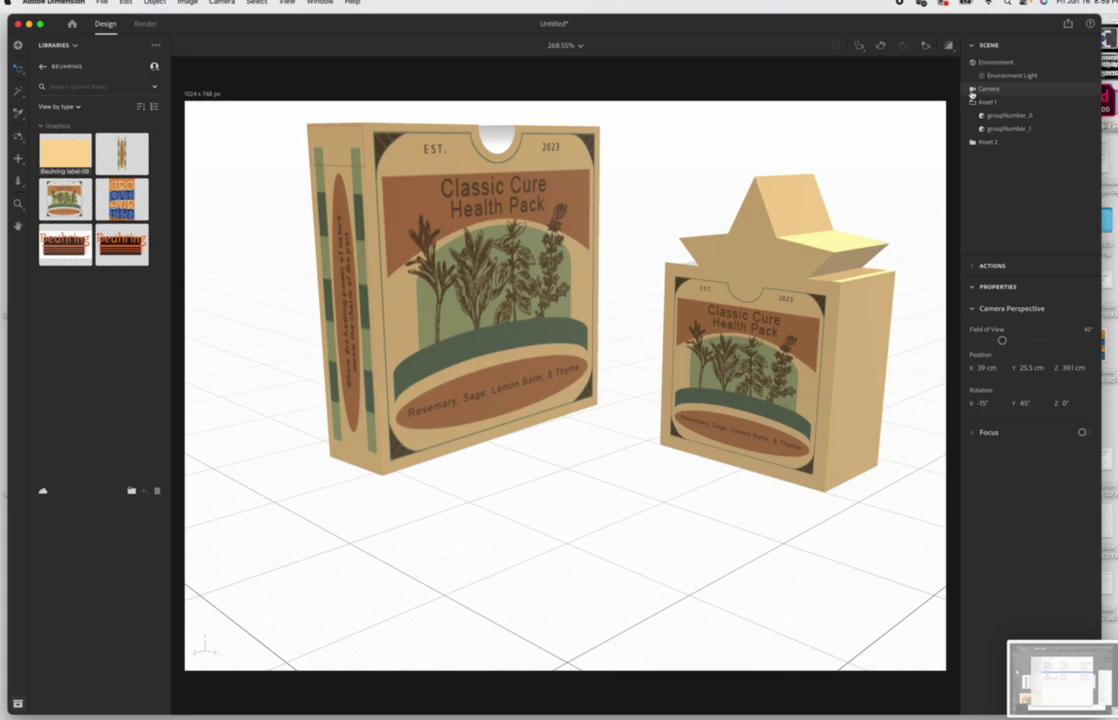
pyautogui.moveTo(1002, 341)
pyautogui.mouseDown()
pyautogui.moveTo(1015, 341)
pyautogui.moveTo(1003, 341)
pyautogui.mouseUp()
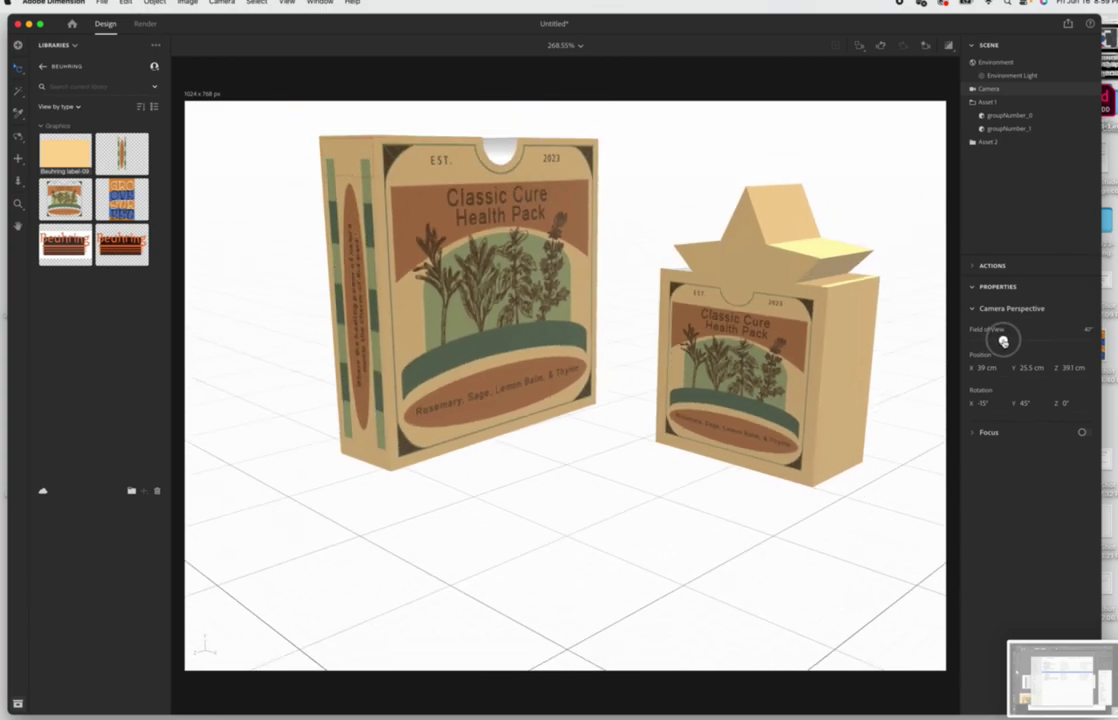
pyautogui.moveTo(983, 403); pyautogui.dragTo(1063, 404)
pyautogui.click(474, 457)
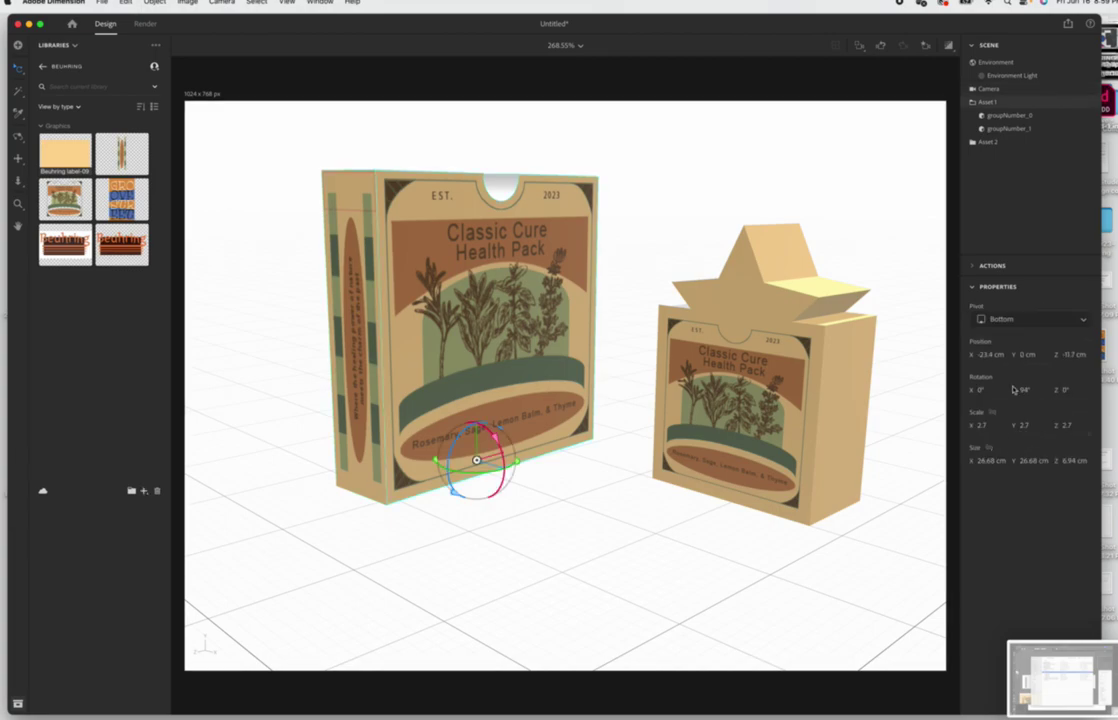
# Set the camera's field of view to 46° and its X position to 39.2 cm
pyautogui.click(996, 63)
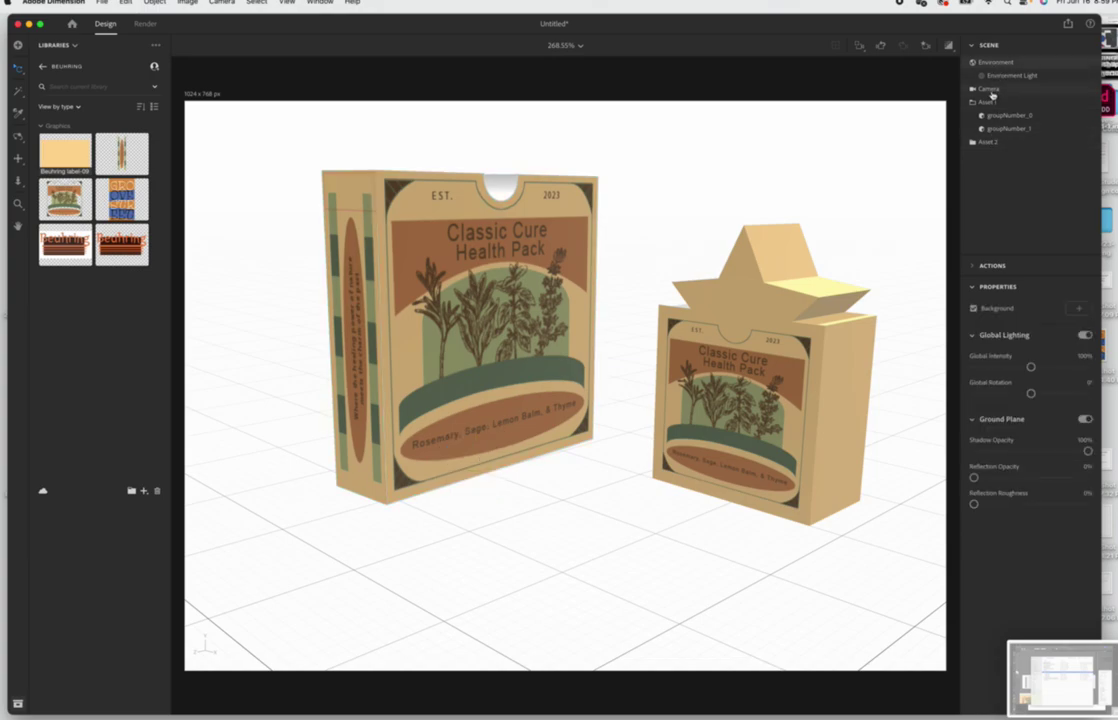
pyautogui.click(990, 88)
pyautogui.moveTo(1002, 341)
pyautogui.mouseDown()
pyautogui.moveTo(1011, 342)
pyautogui.moveTo(1002, 341)
pyautogui.mouseUp()
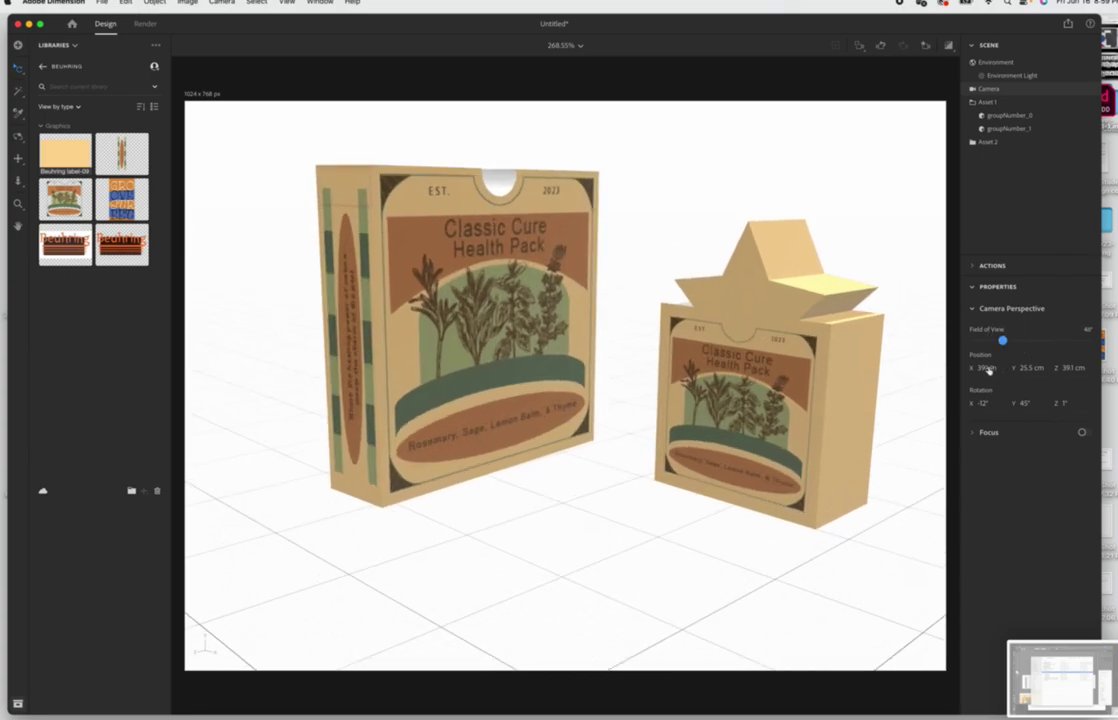
pyautogui.moveTo(984, 371); pyautogui.dragTo(987, 371)
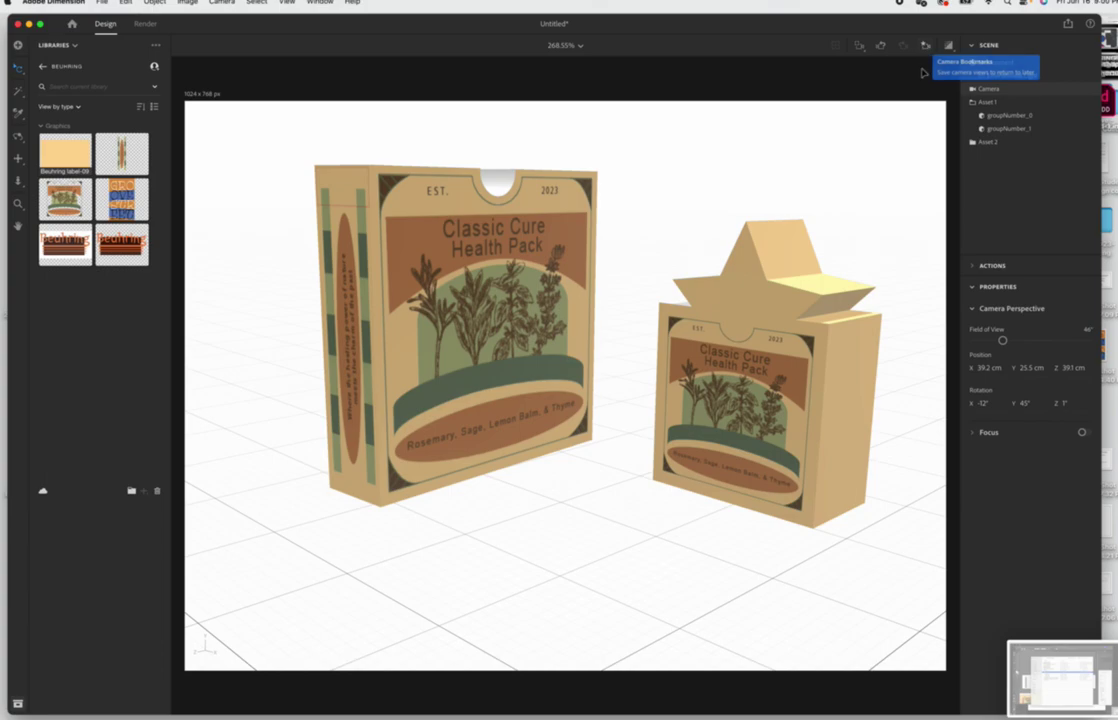
# Save the current camera view as a bookmark named "seed 1"
pyautogui.click(926, 49)
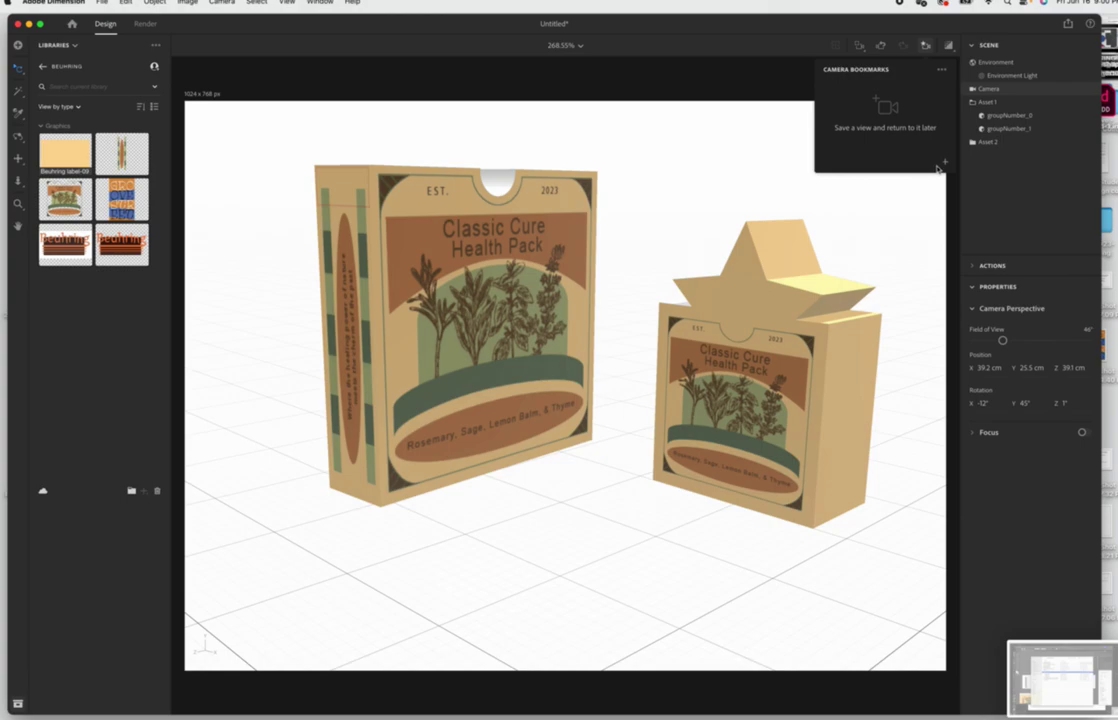
pyautogui.click(945, 165)
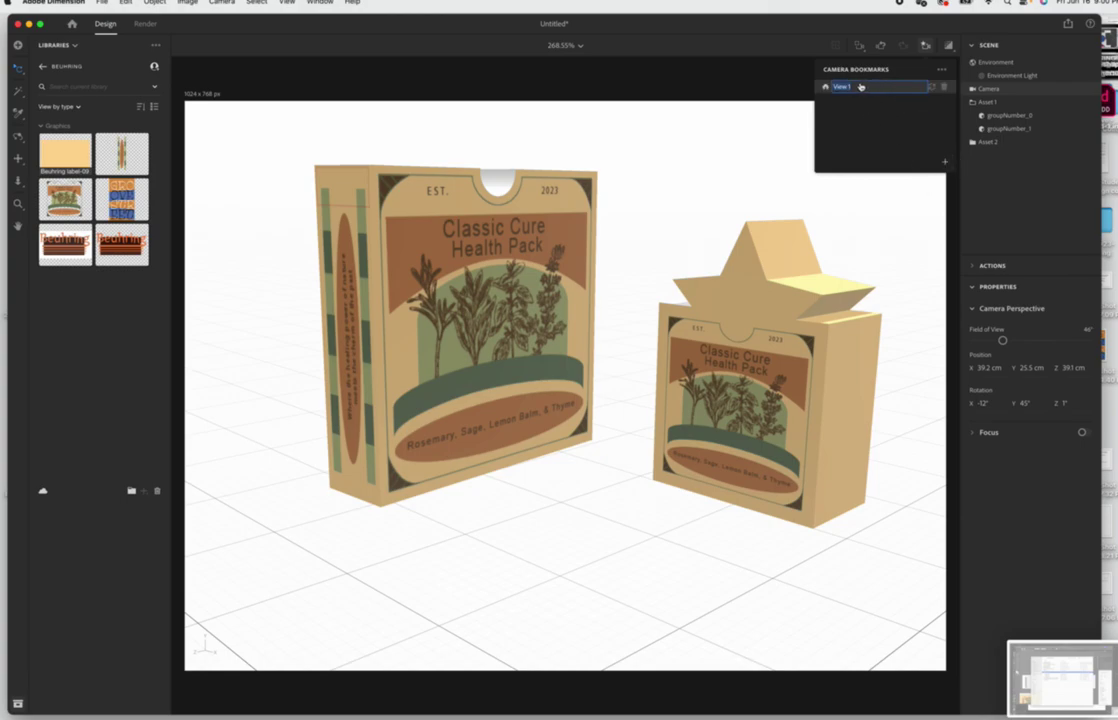
pyautogui.write('seed 1')
pyautogui.press('Return')
pyautogui.click(935, 207)
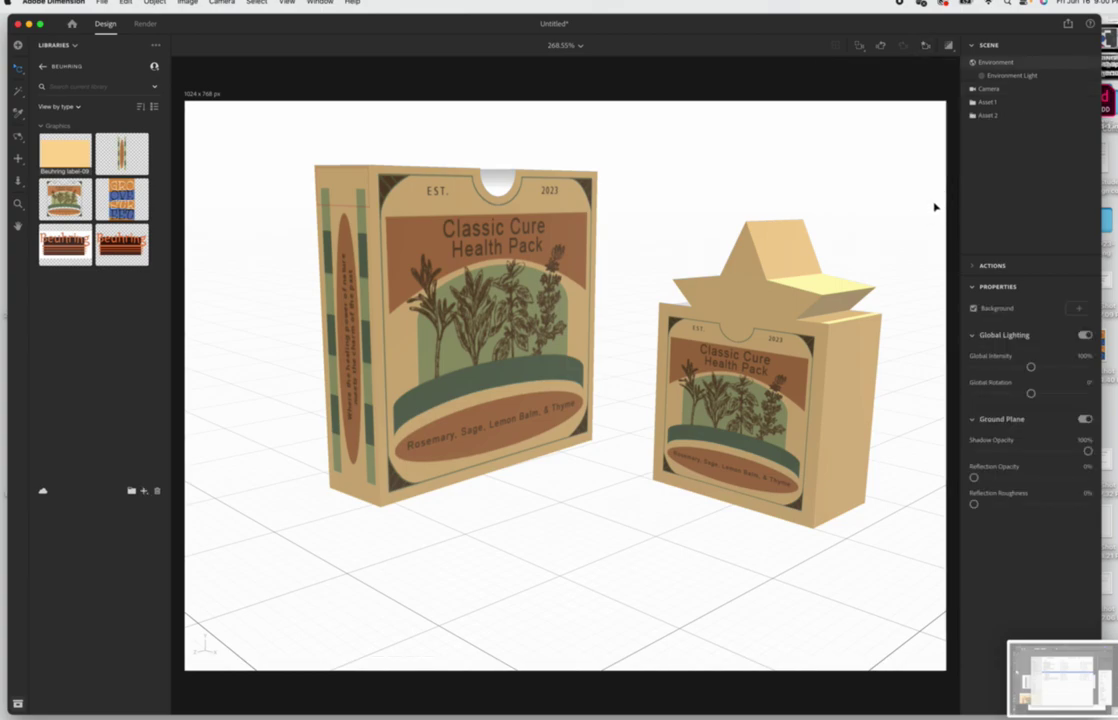
pyautogui.scroll(2, 933, 203)
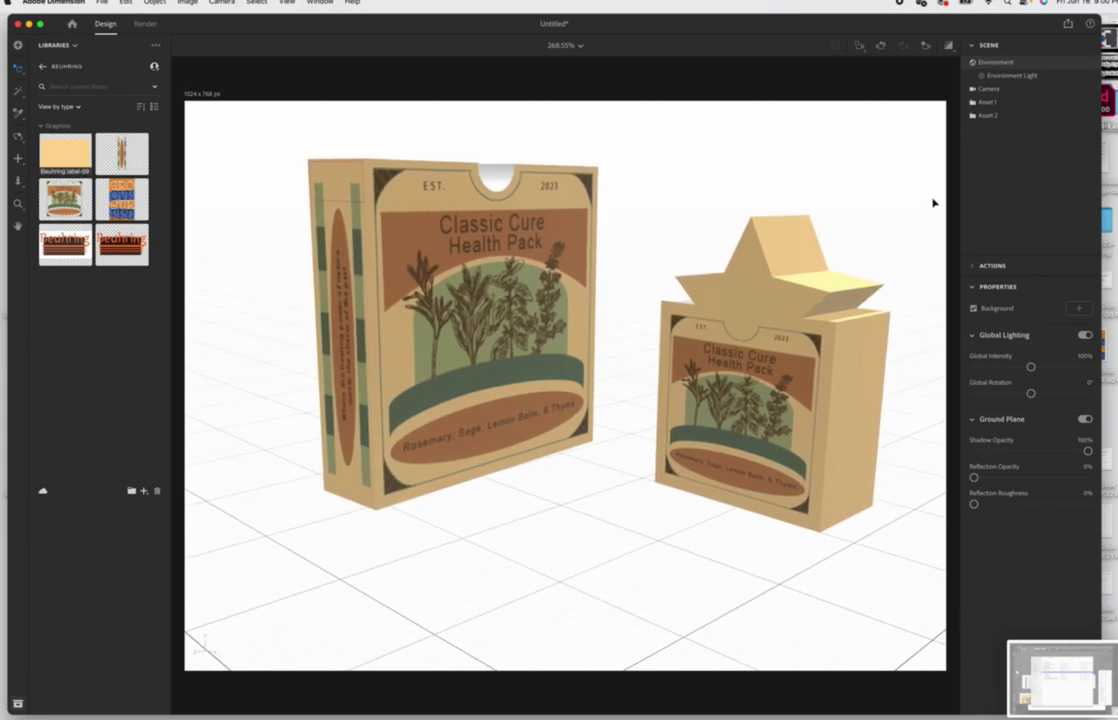
pyautogui.press('super+shift+5')
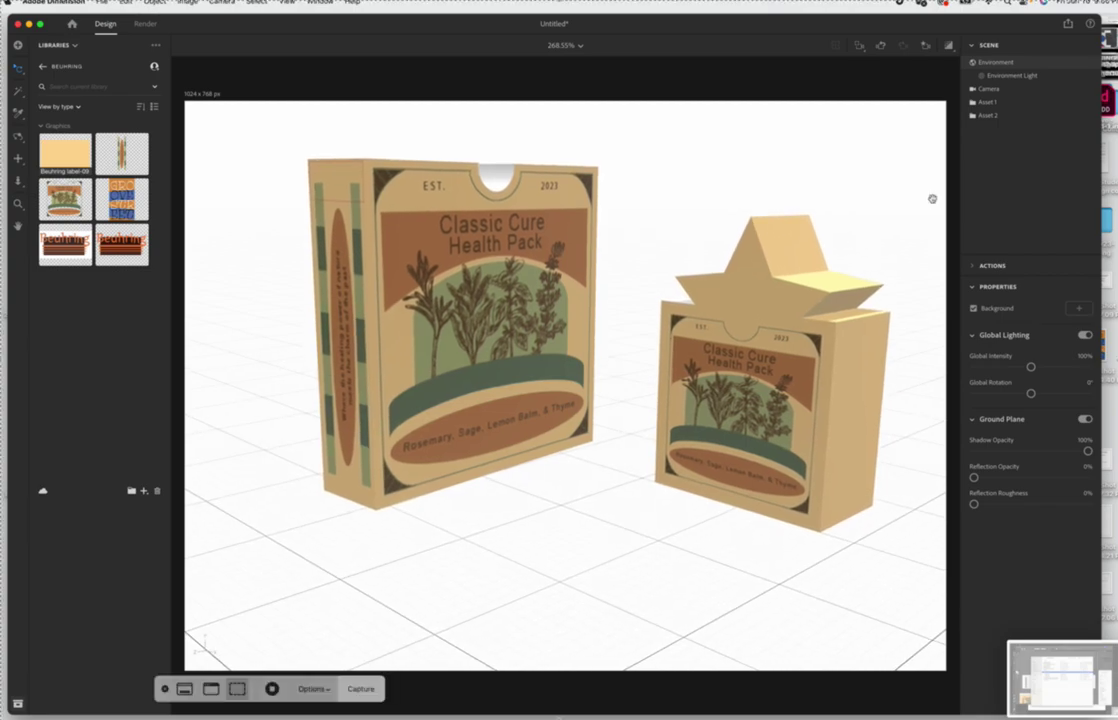
pyautogui.click(271, 688)
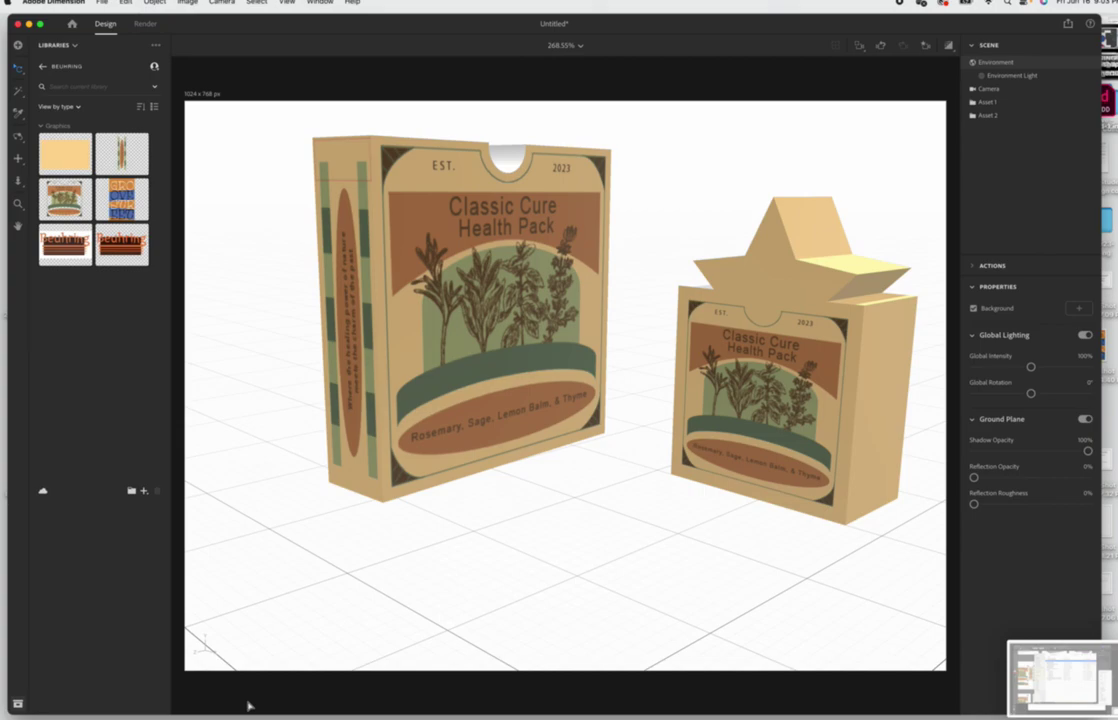
# Switch to Finder to view the files in the Dimension video folder, and return to Dimension
pyautogui.moveTo(250, 715)
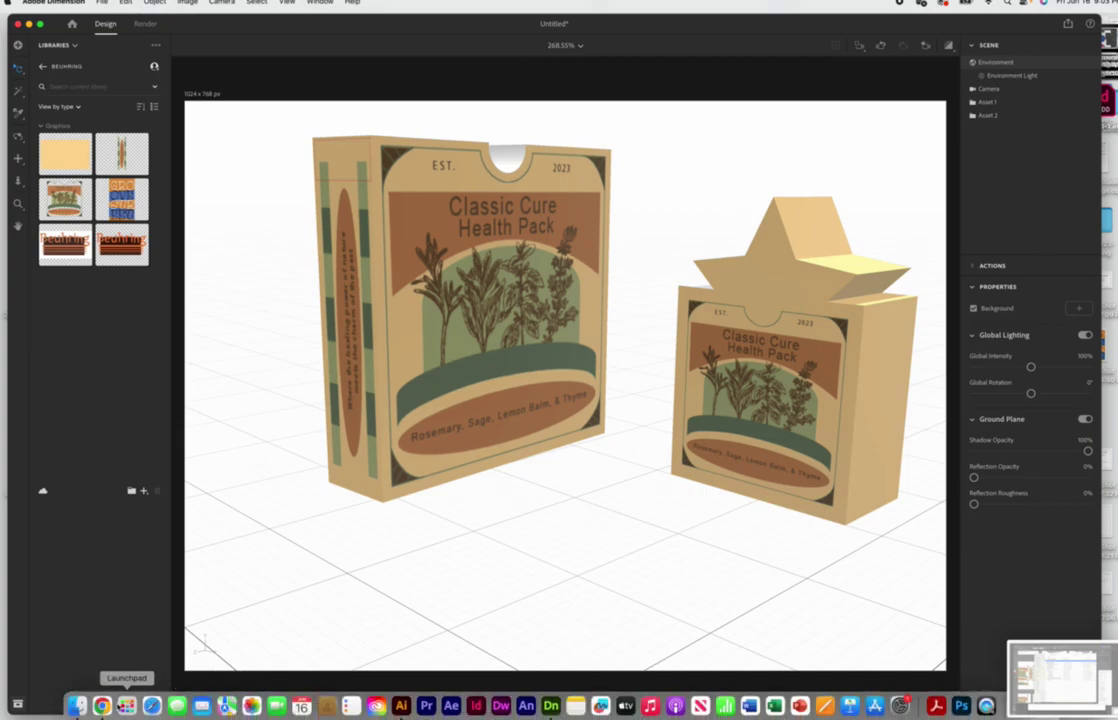
pyautogui.click(77, 705)
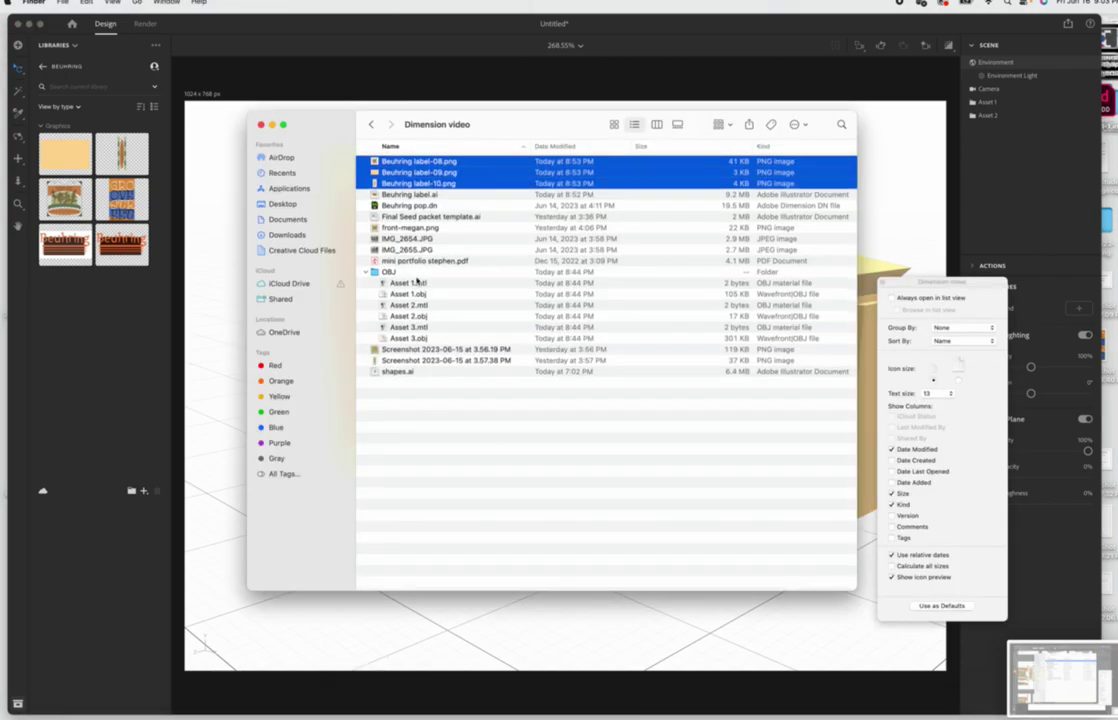
pyautogui.moveTo(330, 133); pyautogui.dragTo(451, 146)
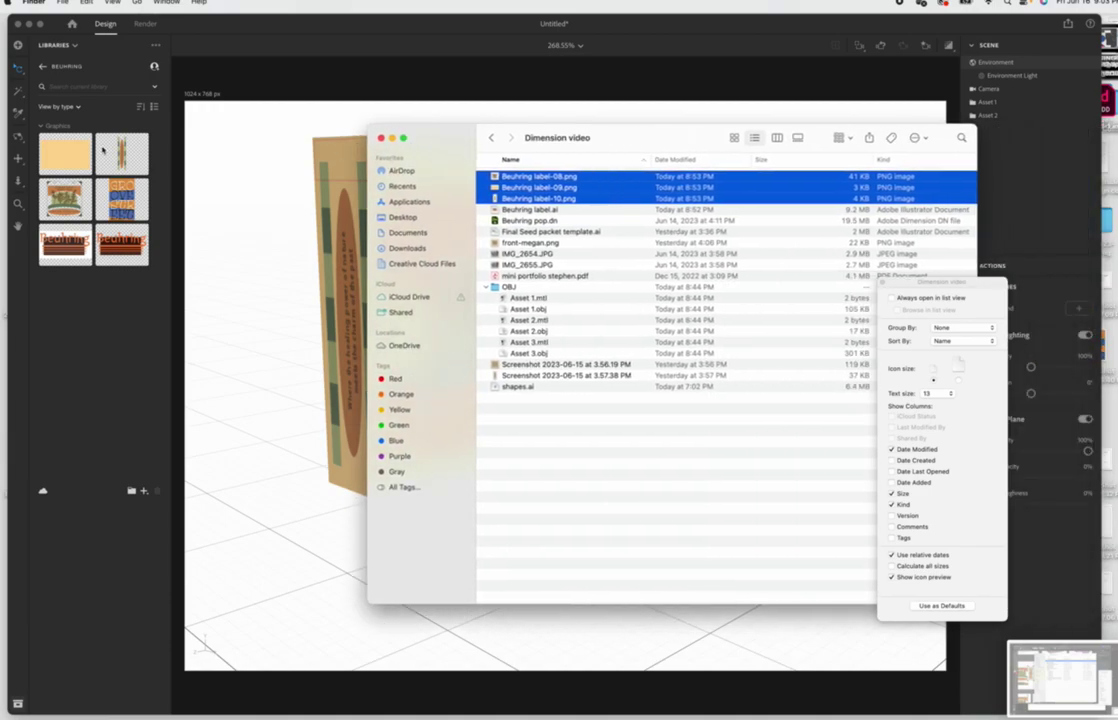
pyautogui.click(61, 97)
# Leave the beuhring library and show the Starter Assets instead of the libraries
pyautogui.click(60, 107)
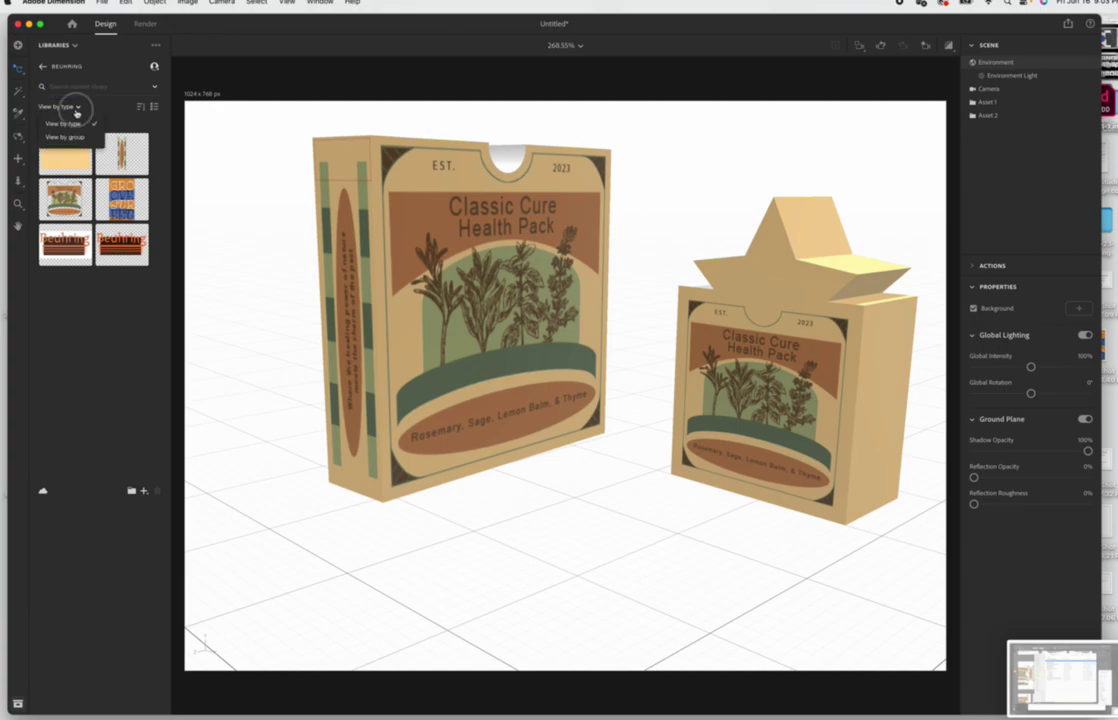
pyautogui.click(63, 123)
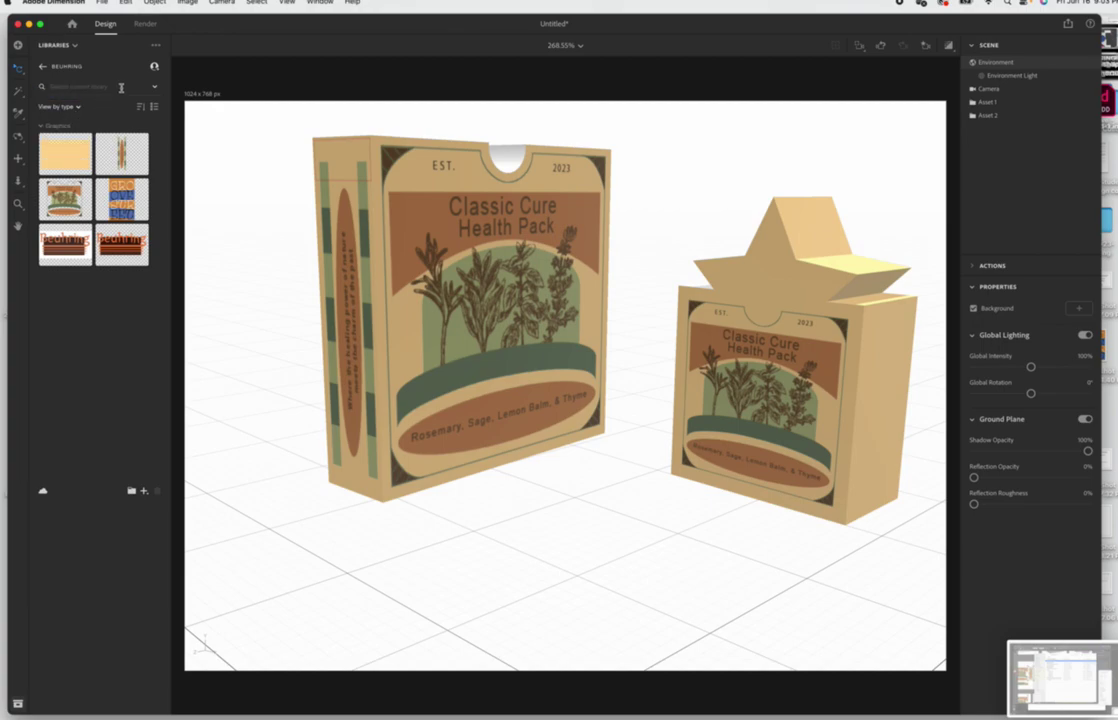
pyautogui.click(42, 66)
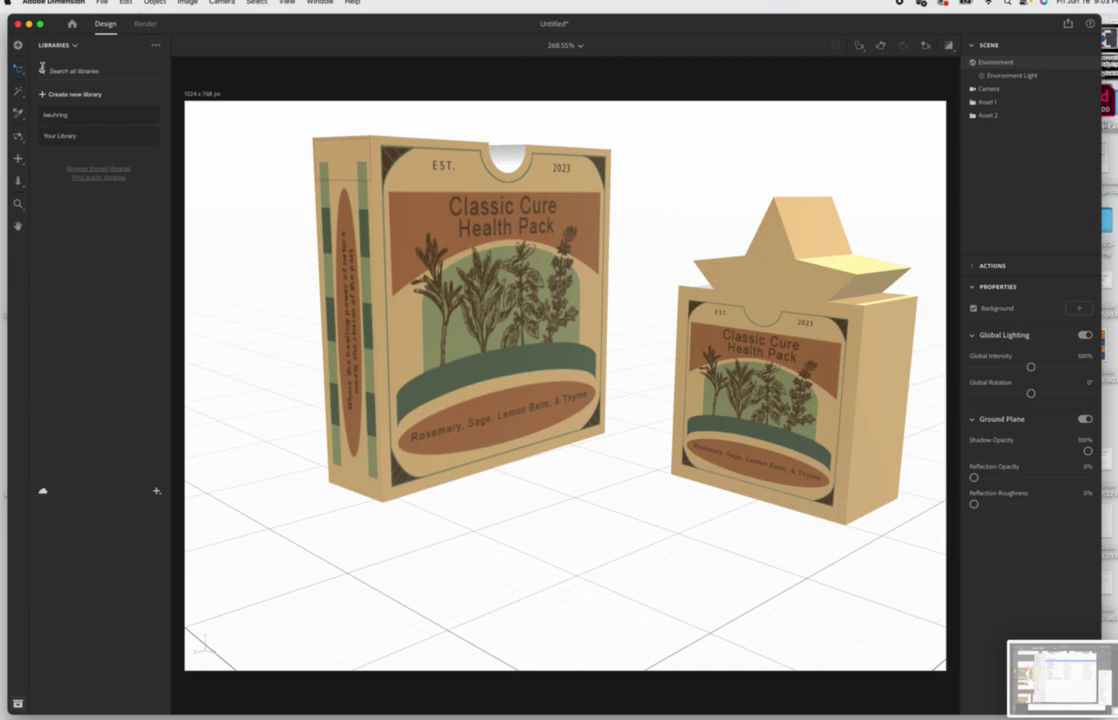
pyautogui.click(75, 45)
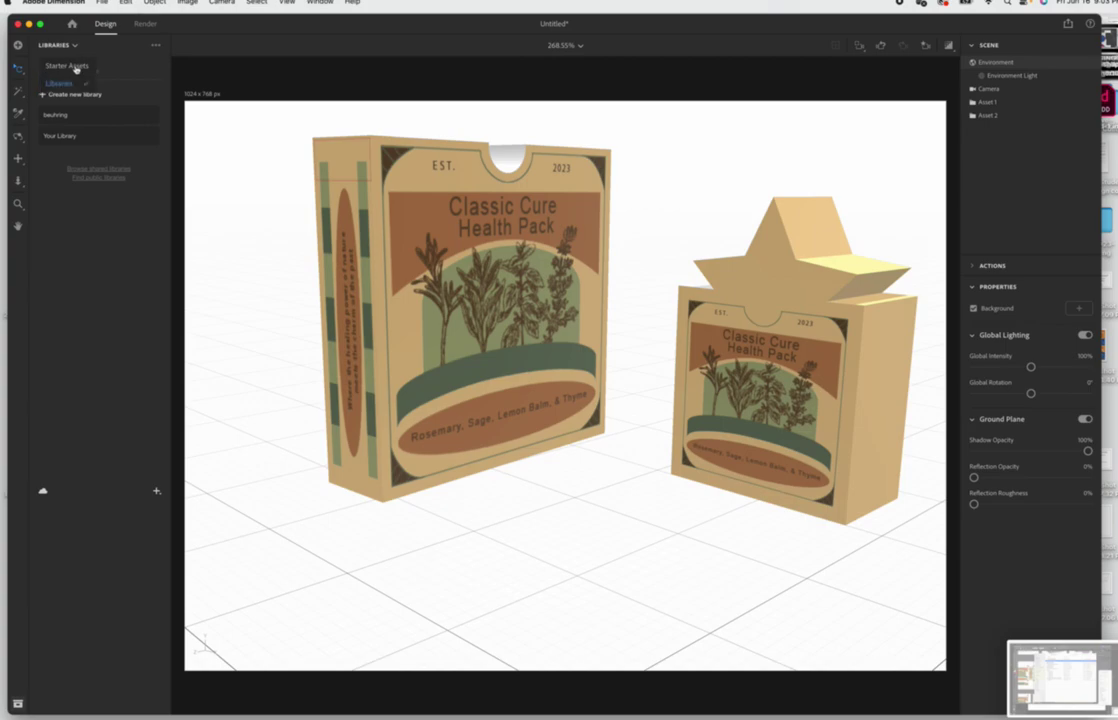
pyautogui.click(75, 68)
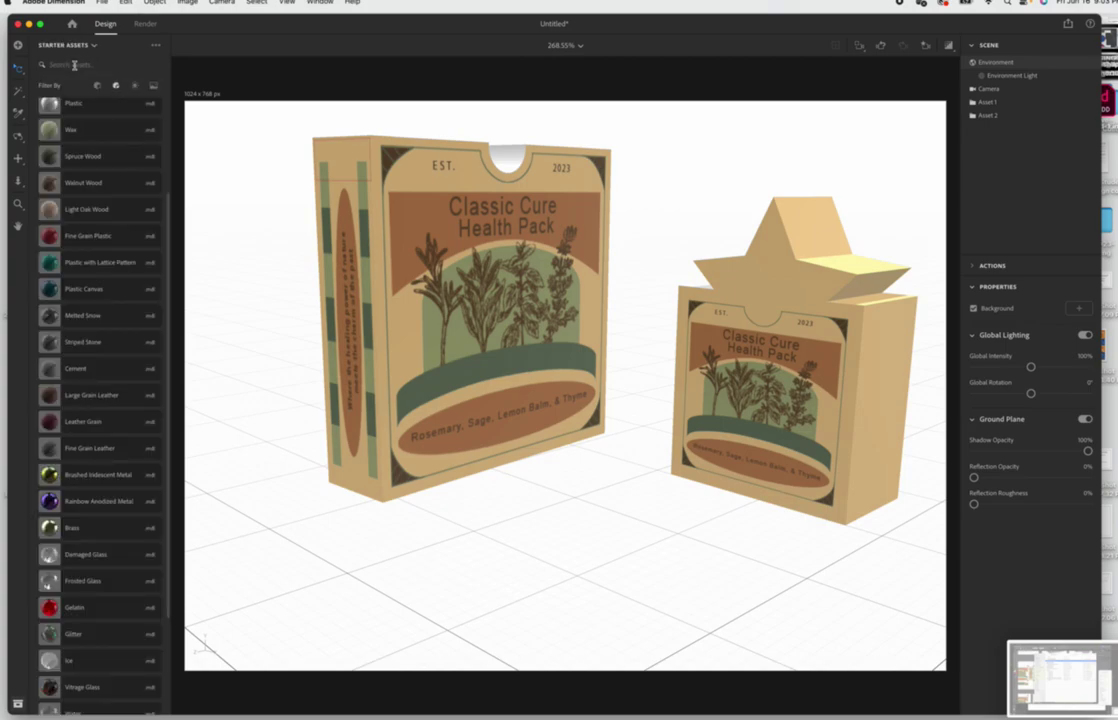
# Collapse the Adobe Standard Materials, Directional Lights and Environment Lights categories and expand the Images category with no filter applied
pyautogui.click(154, 86)
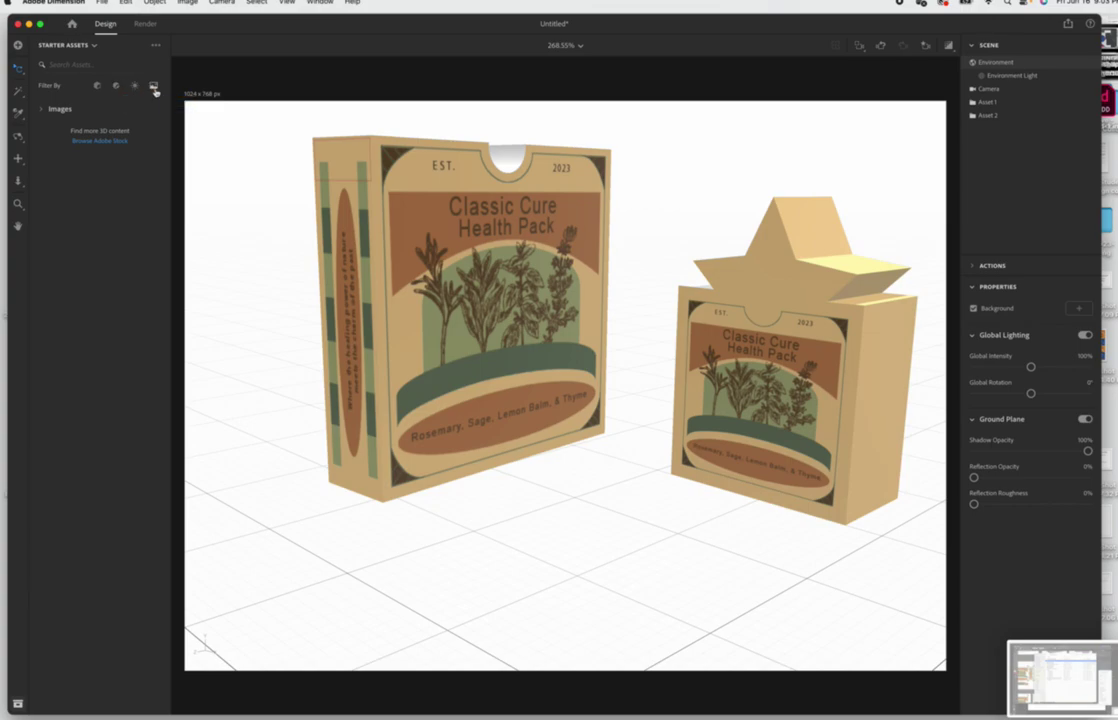
pyautogui.click(154, 86)
pyautogui.click(154, 87)
pyautogui.click(154, 88)
pyautogui.click(41, 110)
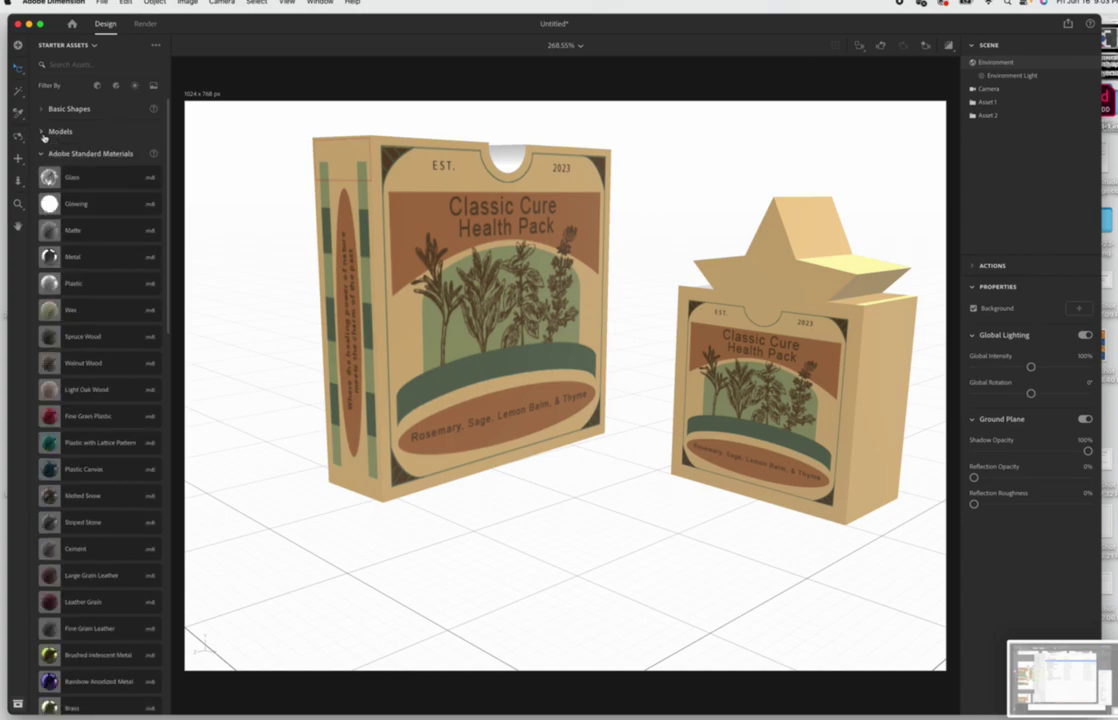
pyautogui.click(40, 155)
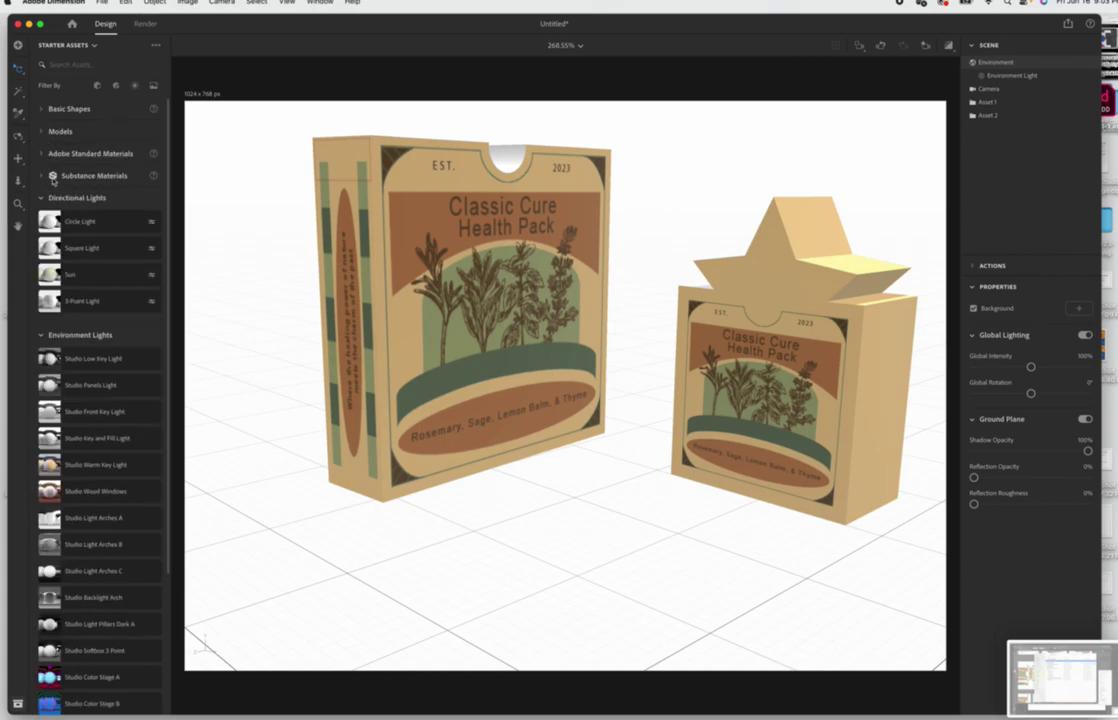
pyautogui.click(41, 200)
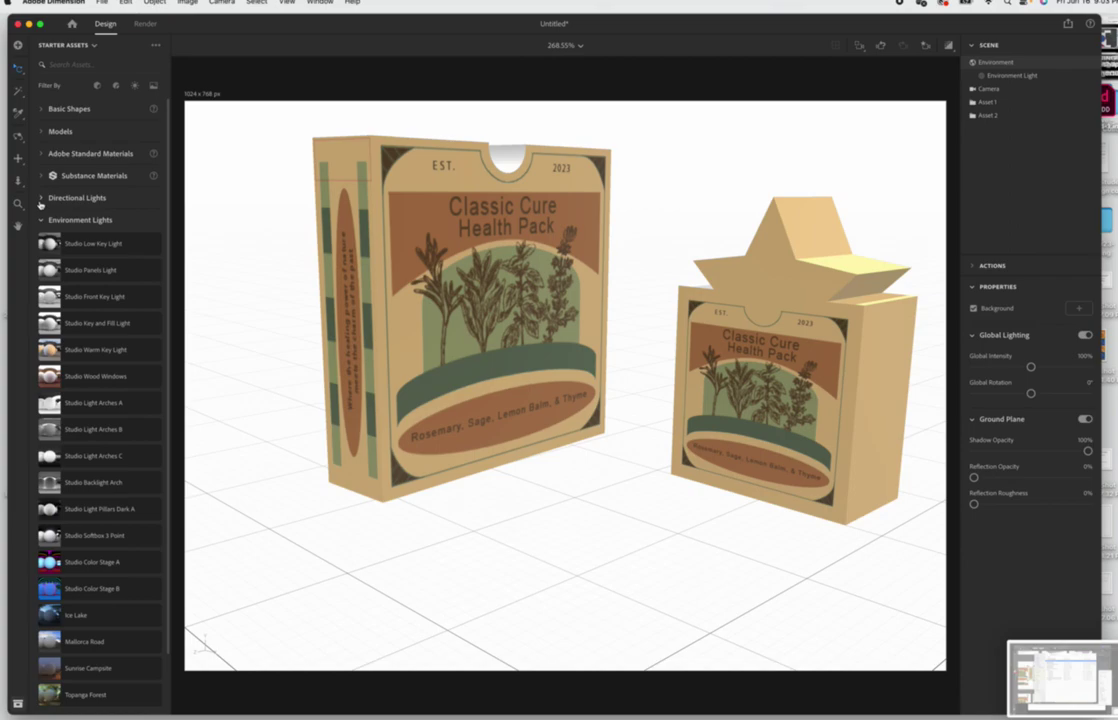
pyautogui.click(40, 221)
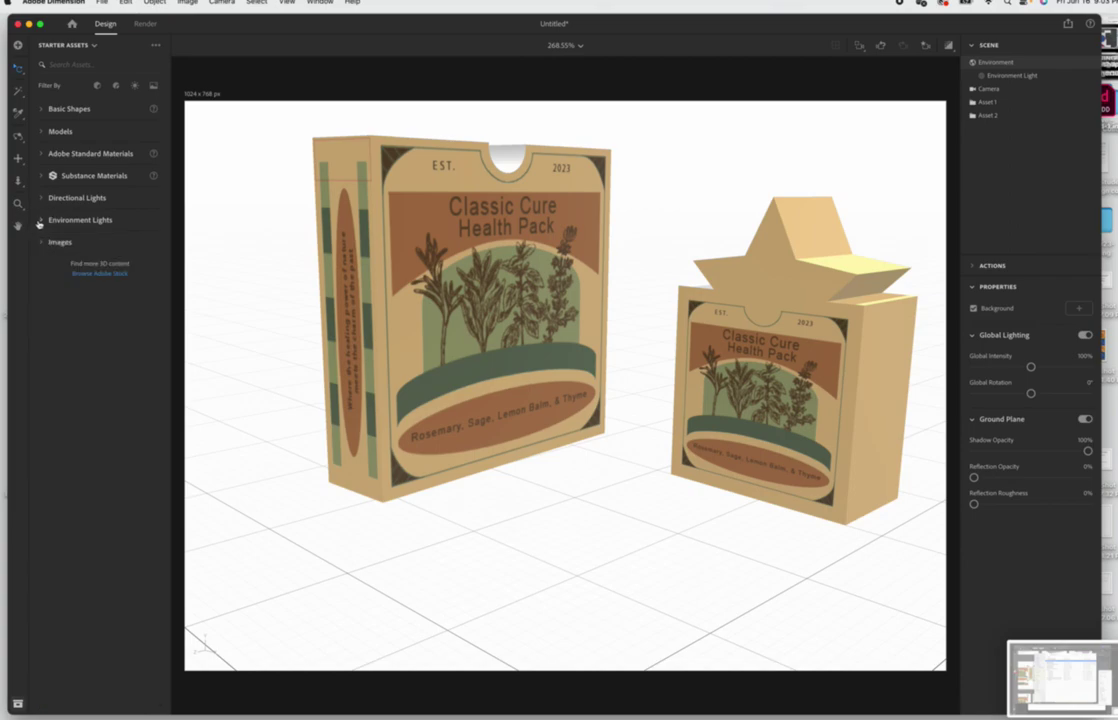
pyautogui.click(41, 242)
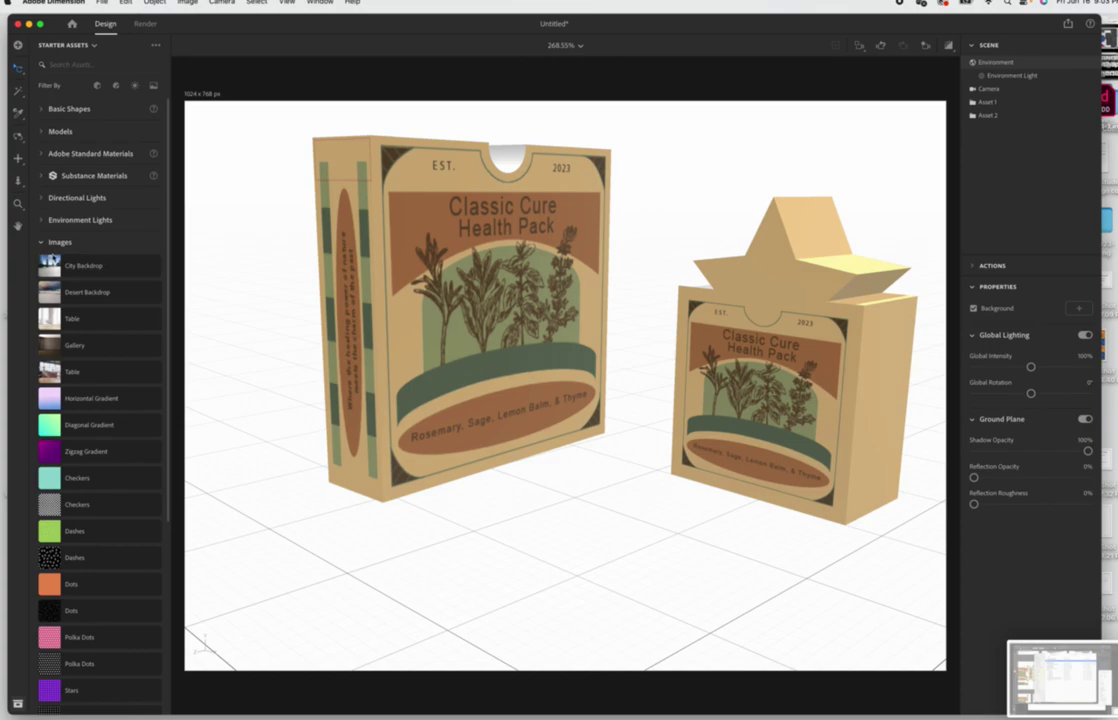
# Try the Desert Backdrop, blurred café Table, black Dashes and Gallery images as the scene background
pyautogui.click(57, 297)
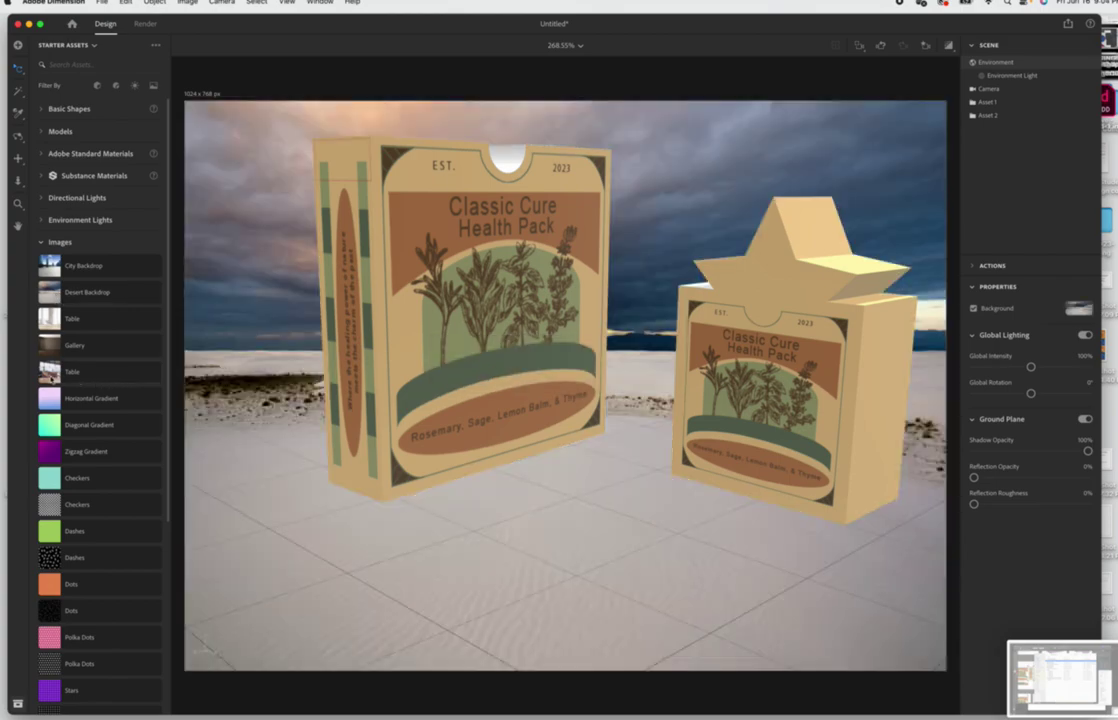
pyautogui.click(51, 379)
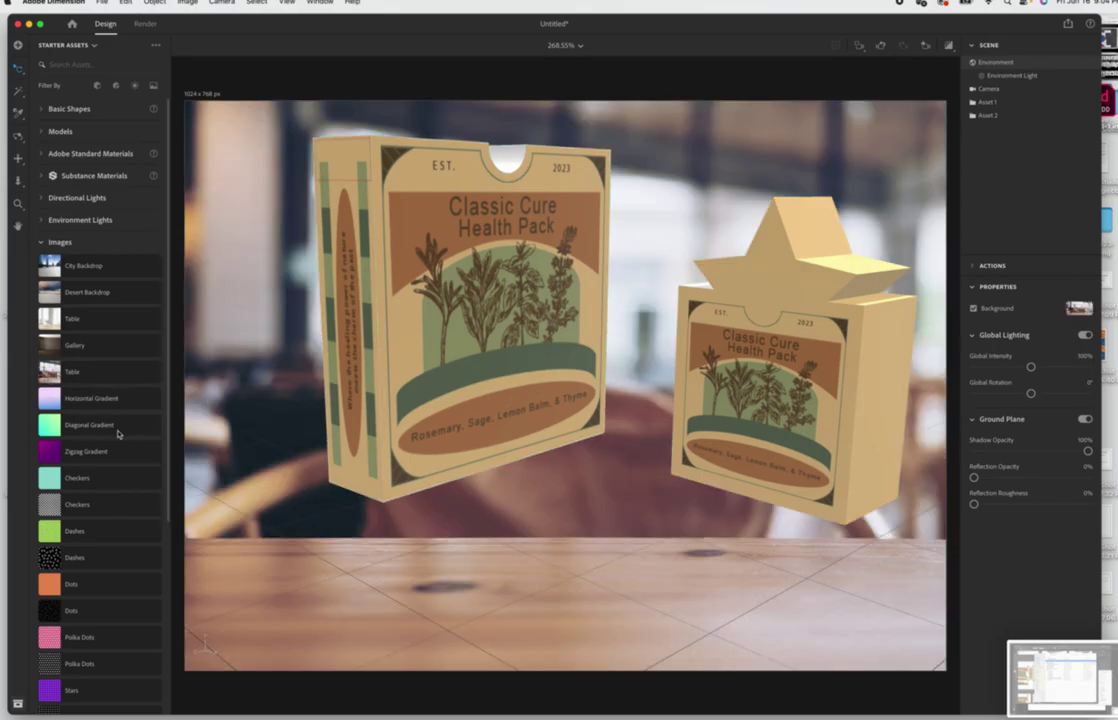
pyautogui.scroll(-5, 118, 434)
pyautogui.click(51, 371)
pyautogui.scroll(-2, 111, 437)
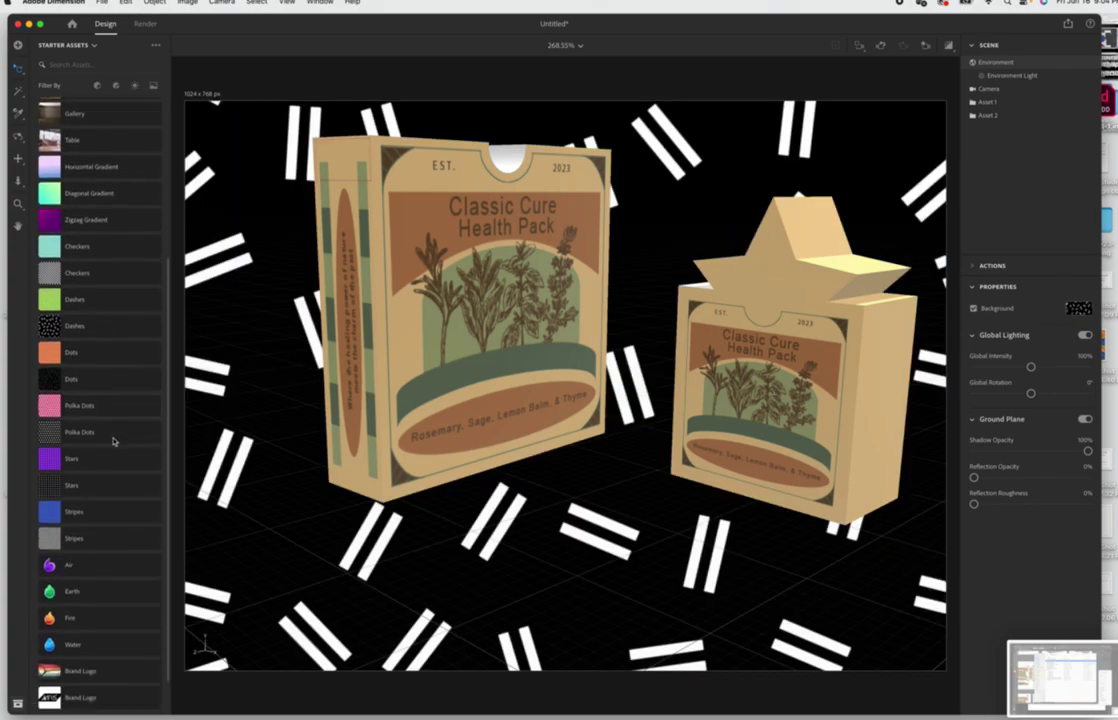
pyautogui.scroll(7, 113, 442)
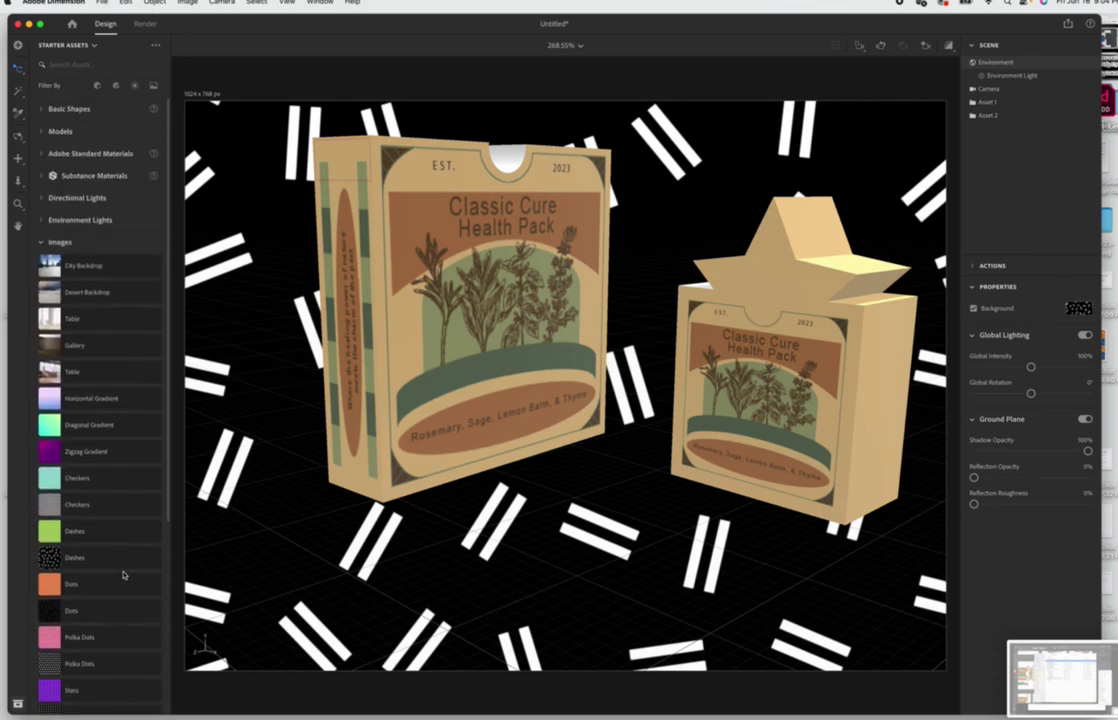
pyautogui.click(54, 349)
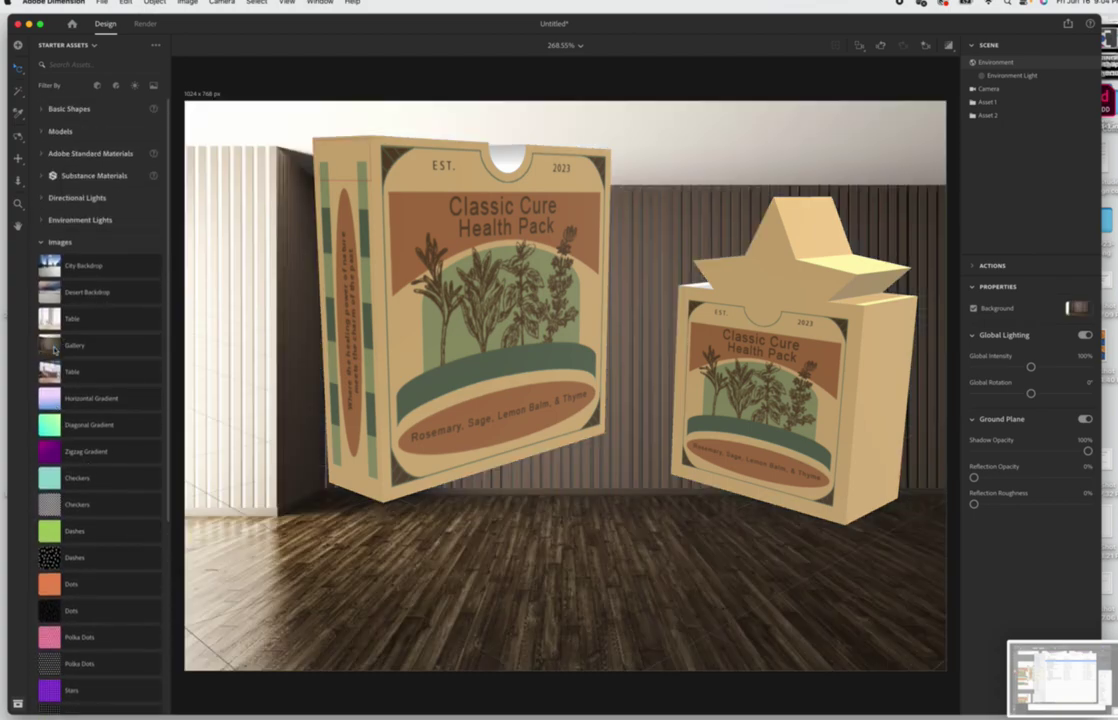
# Apply the Table image with the blurred café interior as the background and move the camera slightly closer to the boxes
pyautogui.scroll(-1, 54, 351)
pyautogui.click(53, 368)
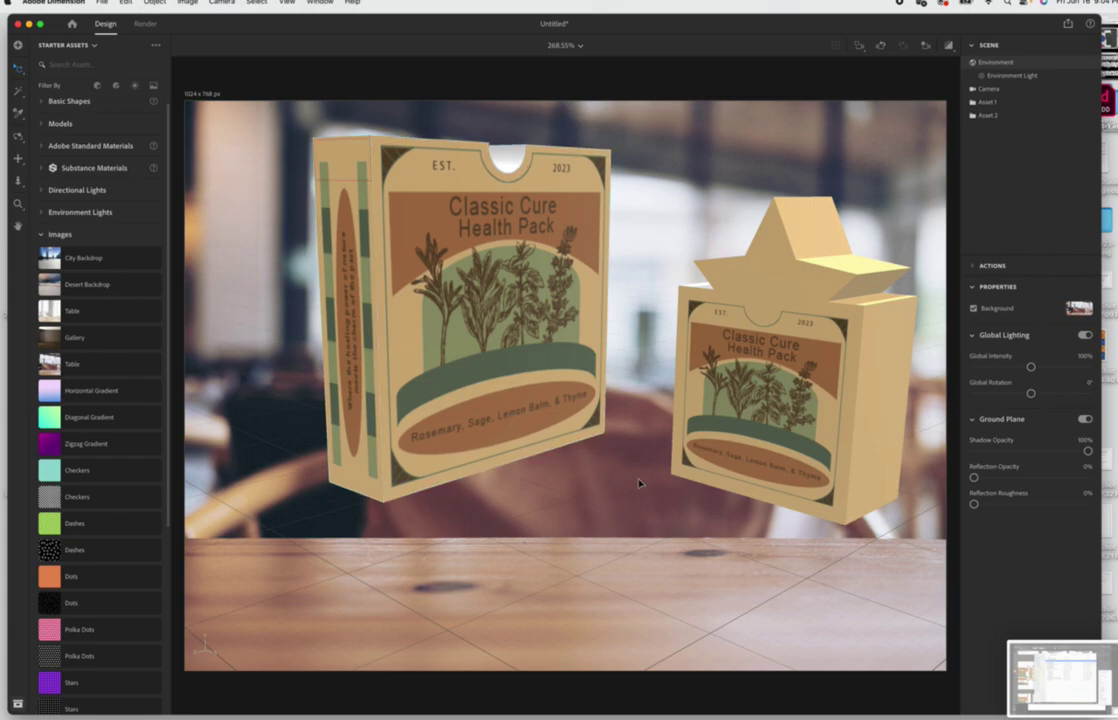
pyautogui.scroll(2, 630, 492)
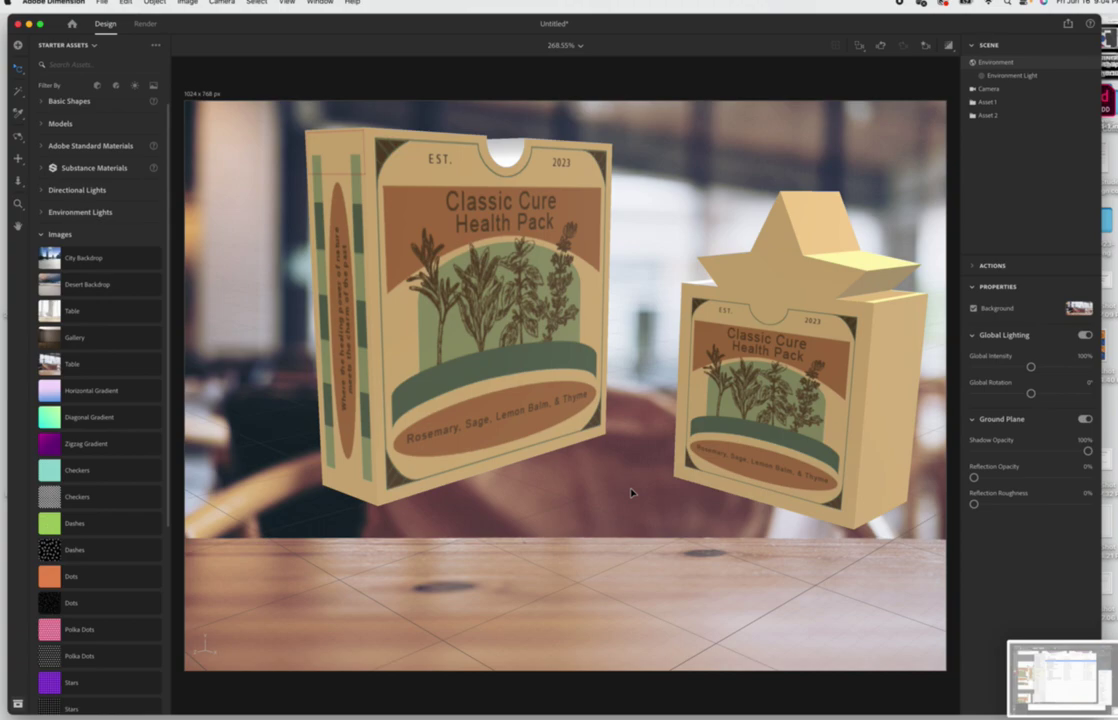
pyautogui.press('super+shift+5')
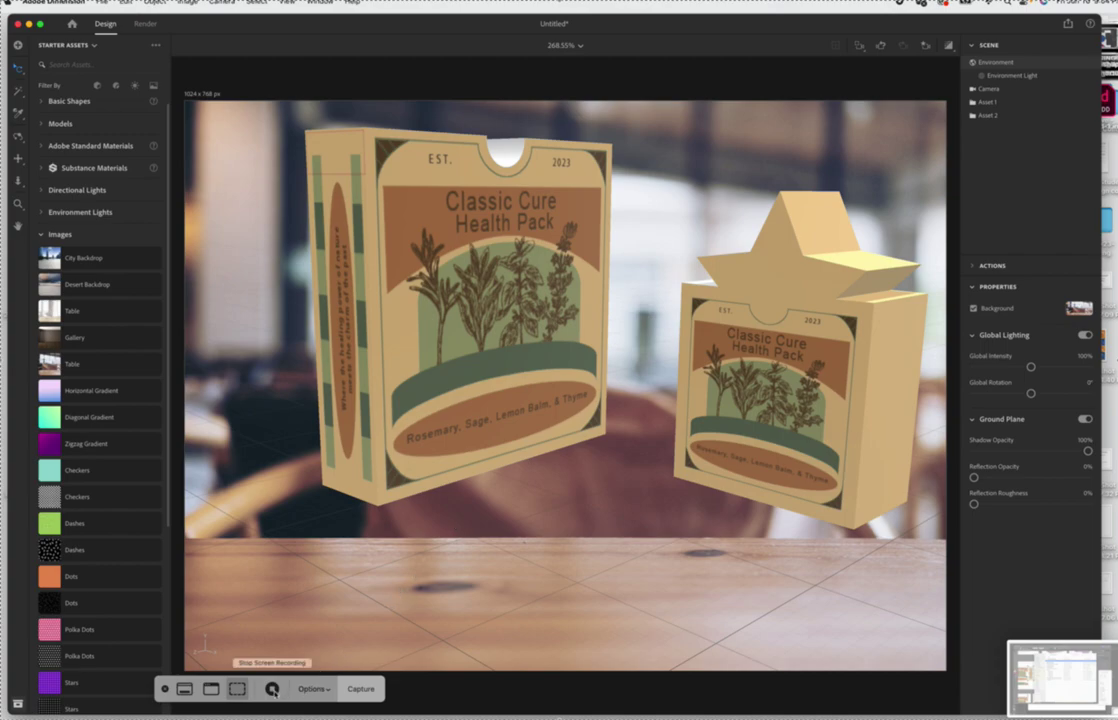
pyautogui.click(271, 689)
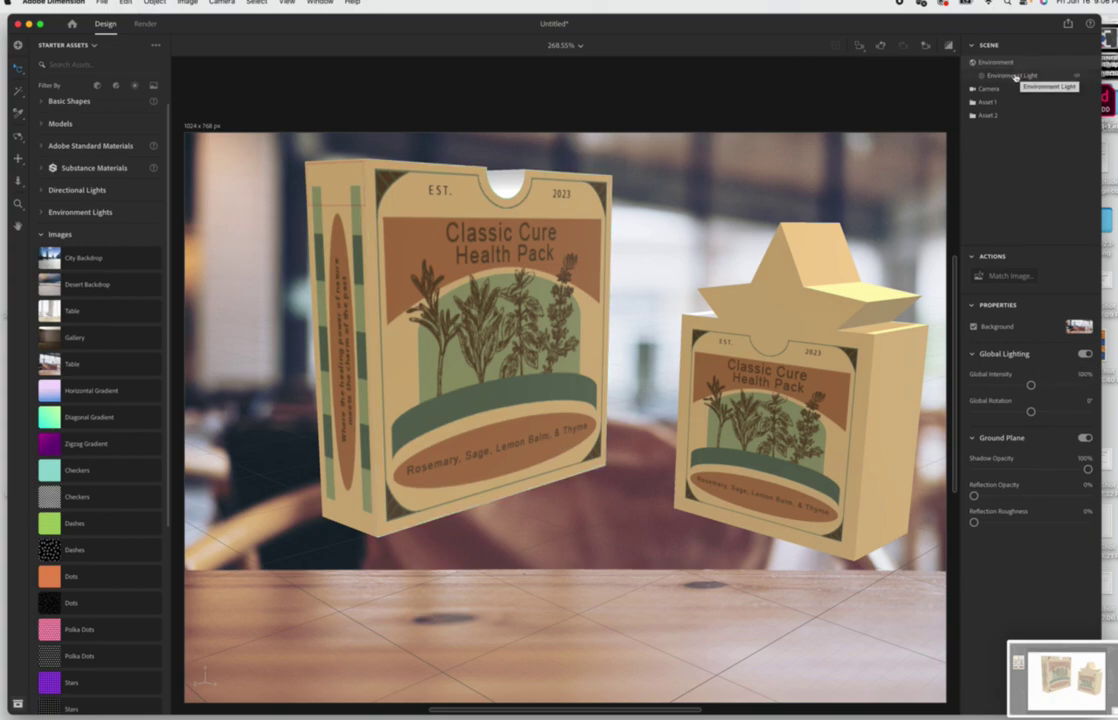
pyautogui.click(972, 47)
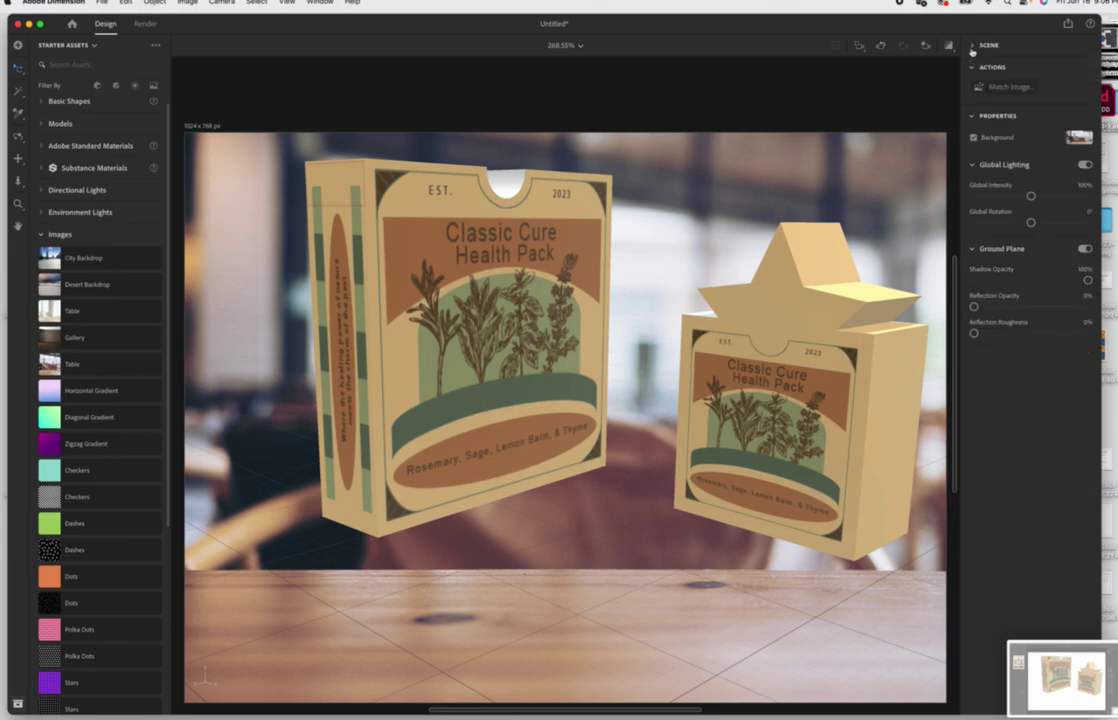
pyautogui.click(972, 47)
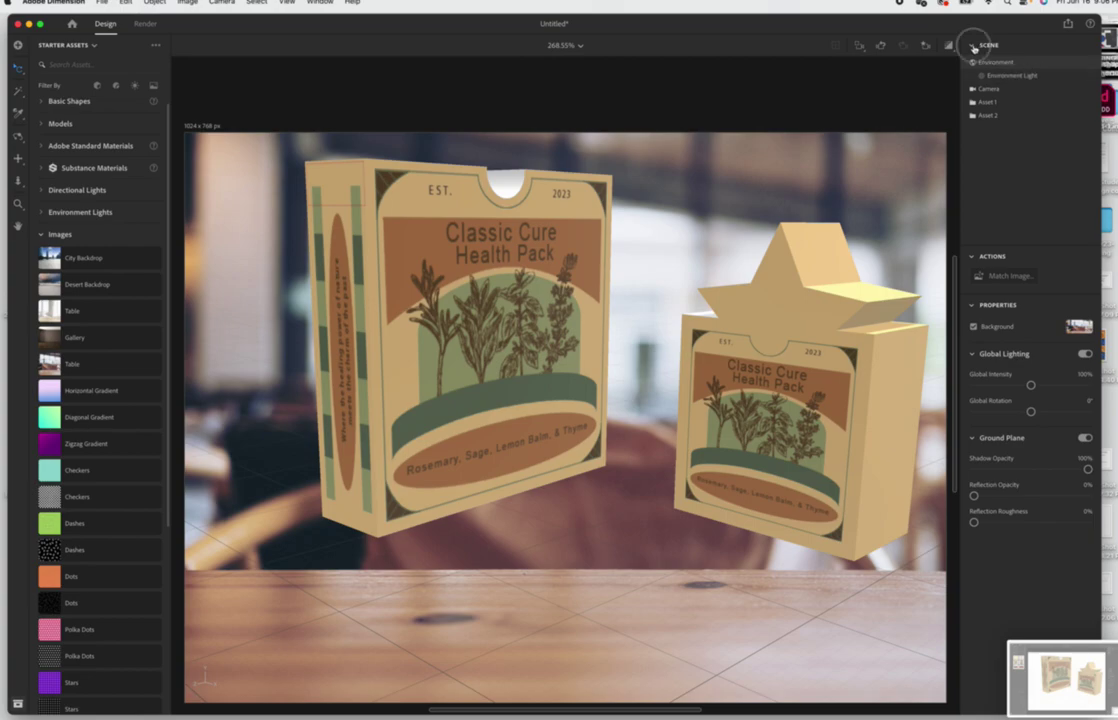
pyautogui.click(989, 46)
pyautogui.click(989, 46)
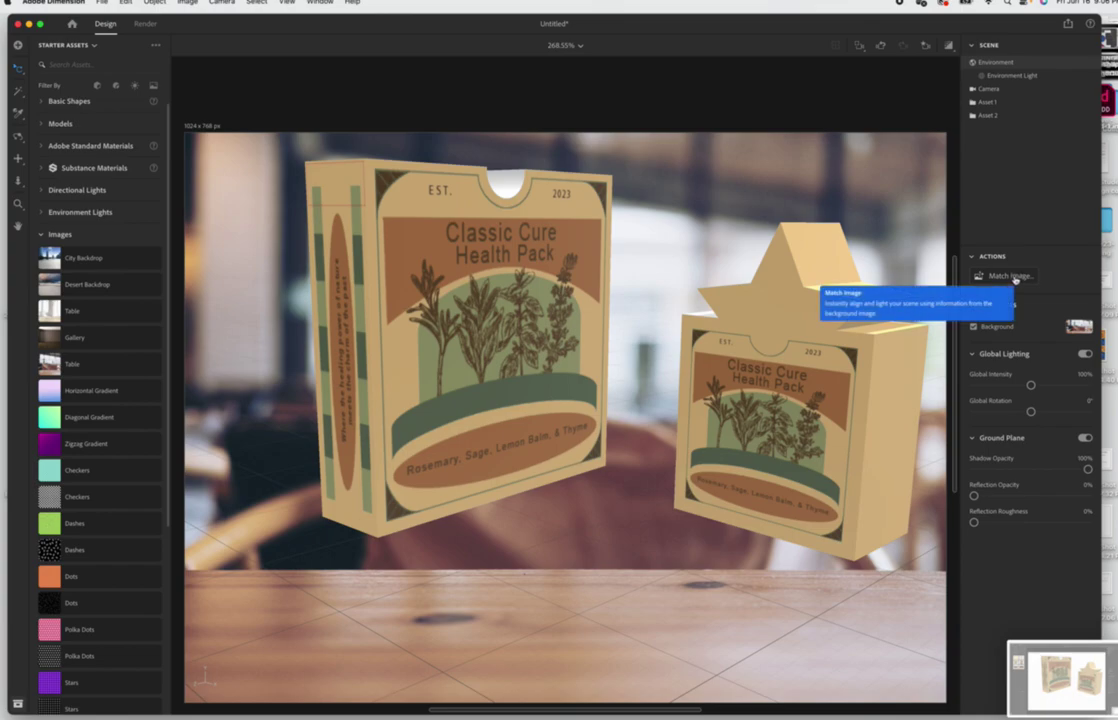
# Match the scene to the background image, resizing the canvas to Image Aspect Ratio, creating Multiple Lights and matching the camera perspective
pyautogui.click(1015, 279)
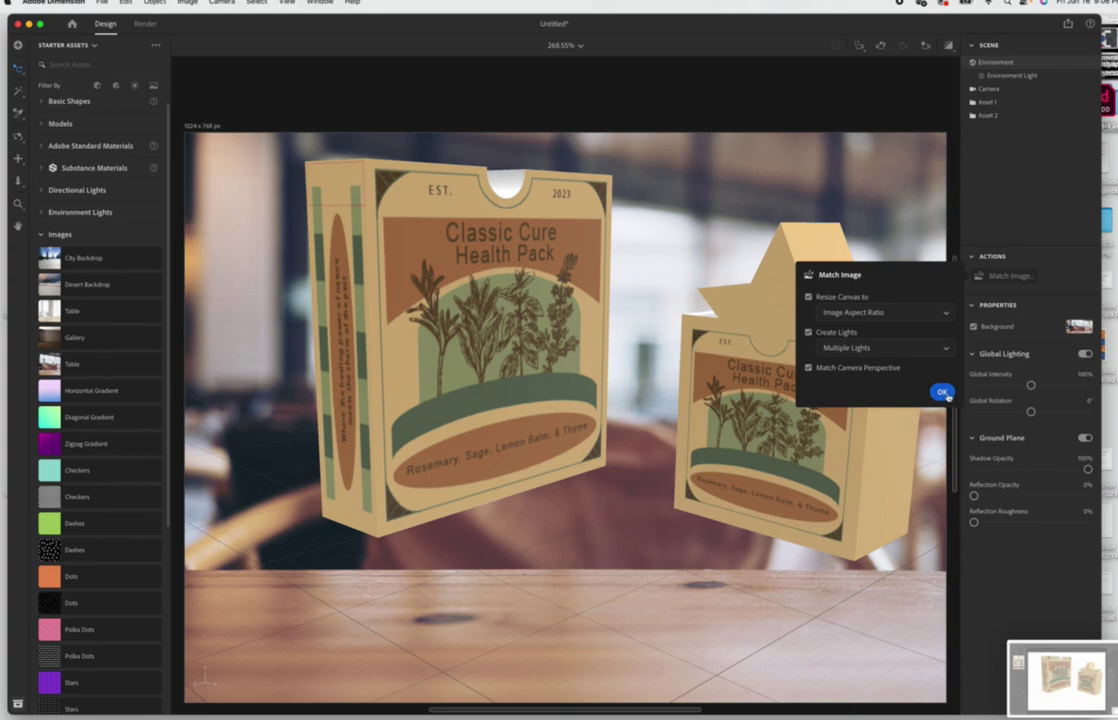
pyautogui.click(942, 393)
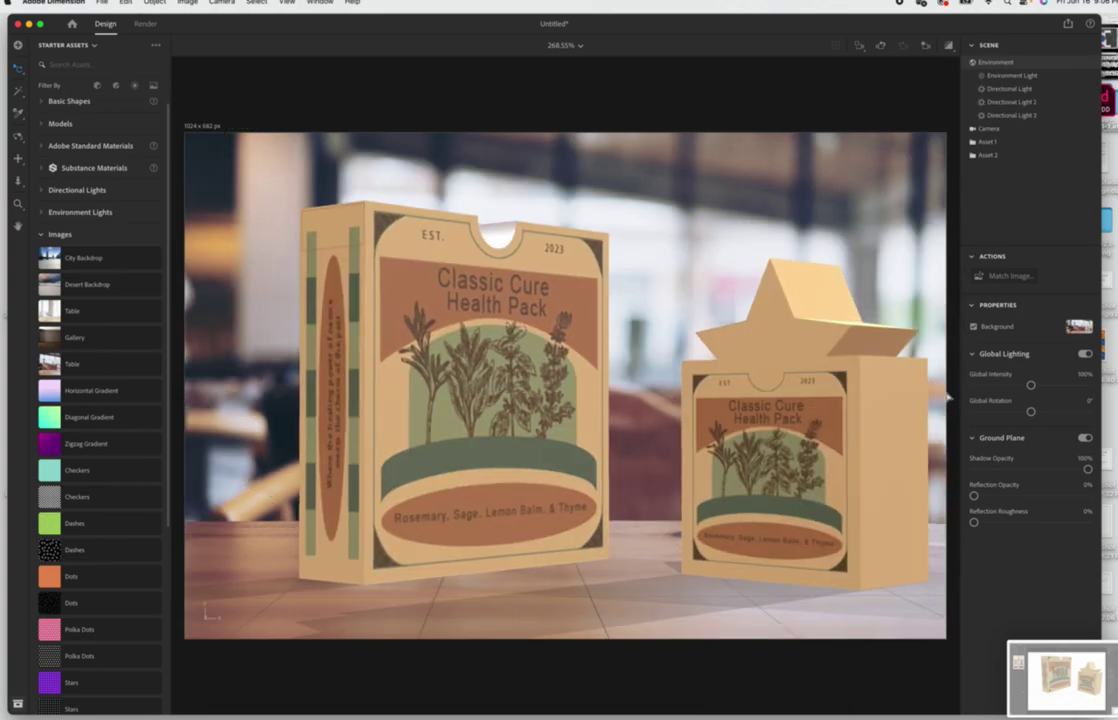
pyautogui.scroll(2, 948, 397)
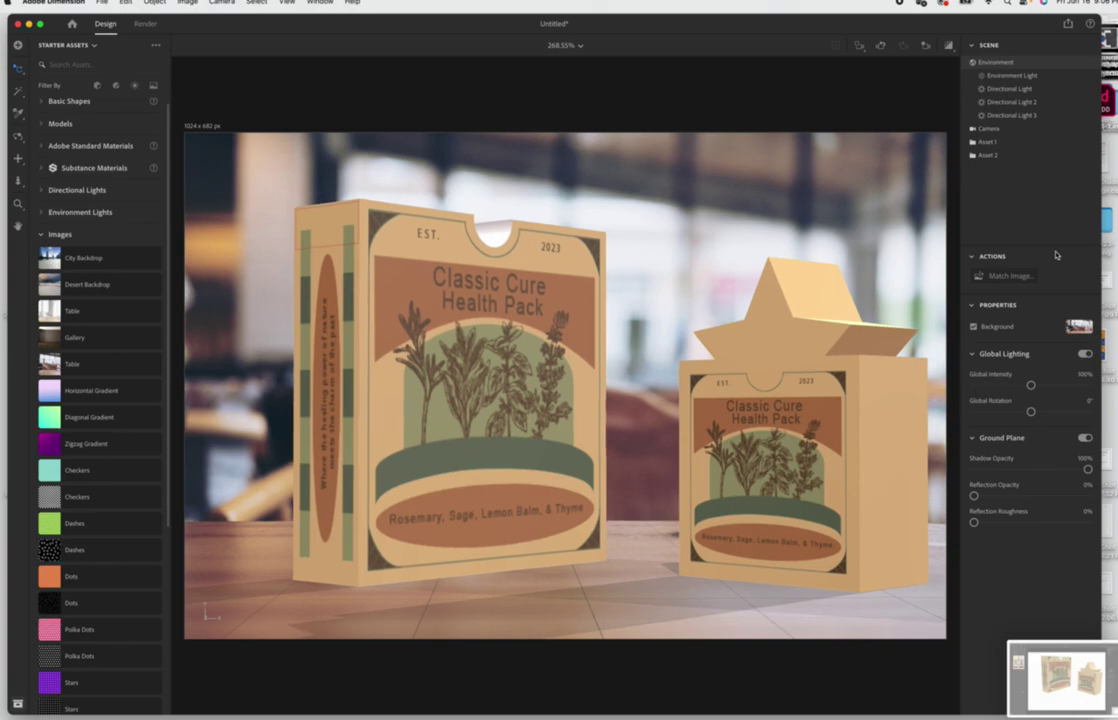
# Adjust the environment's global lighting to an intensity of 107% and a rotation of 63°
pyautogui.moveTo(1032, 387); pyautogui.dragTo(1049, 413)
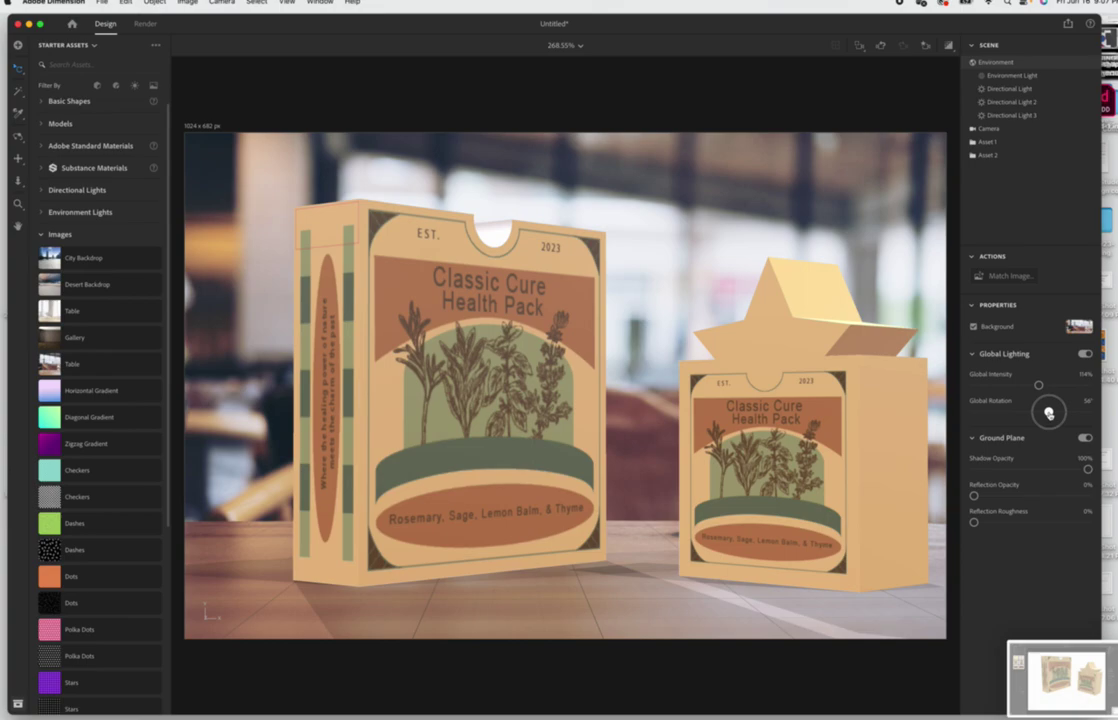
pyautogui.moveTo(1049, 413); pyautogui.dragTo(1048, 412)
pyautogui.click(1088, 469)
pyautogui.moveTo(1088, 470)
pyautogui.mouseDown()
pyautogui.moveTo(1059, 470)
pyautogui.moveTo(1099, 471)
pyautogui.moveTo(996, 466)
pyautogui.moveTo(1110, 469)
pyautogui.mouseUp()
pyautogui.moveTo(1048, 412); pyautogui.dragTo(1051, 414)
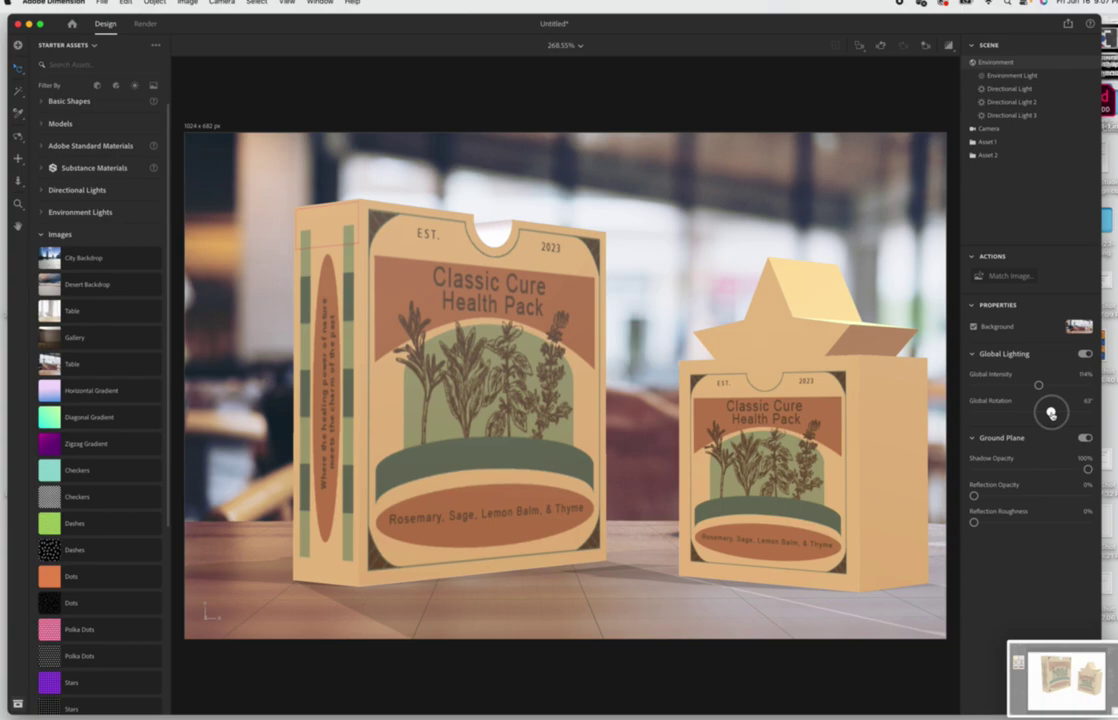
pyautogui.moveTo(1038, 385)
pyautogui.mouseDown()
pyautogui.moveTo(1029, 387)
pyautogui.moveTo(1048, 388)
pyautogui.moveTo(1035, 388)
pyautogui.mouseUp()
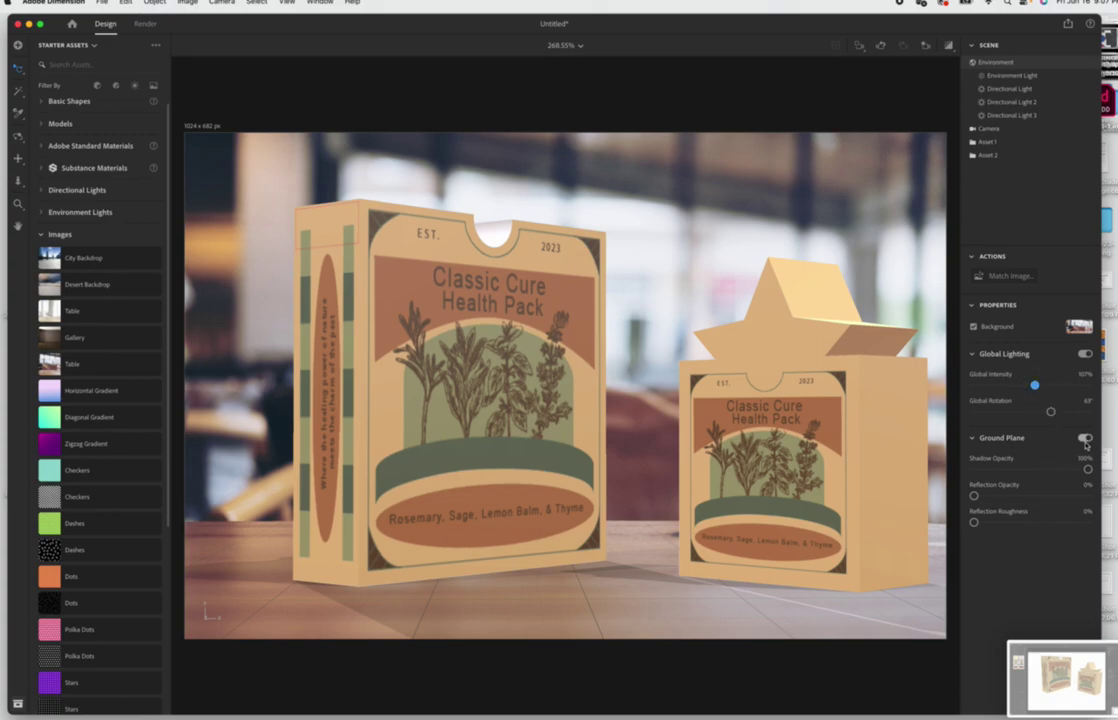
# Try out different shadow and reflection settings on the ground plane
pyautogui.moveTo(1085, 464); pyautogui.dragTo(1116, 468)
pyautogui.moveTo(973, 495); pyautogui.dragTo(939, 527)
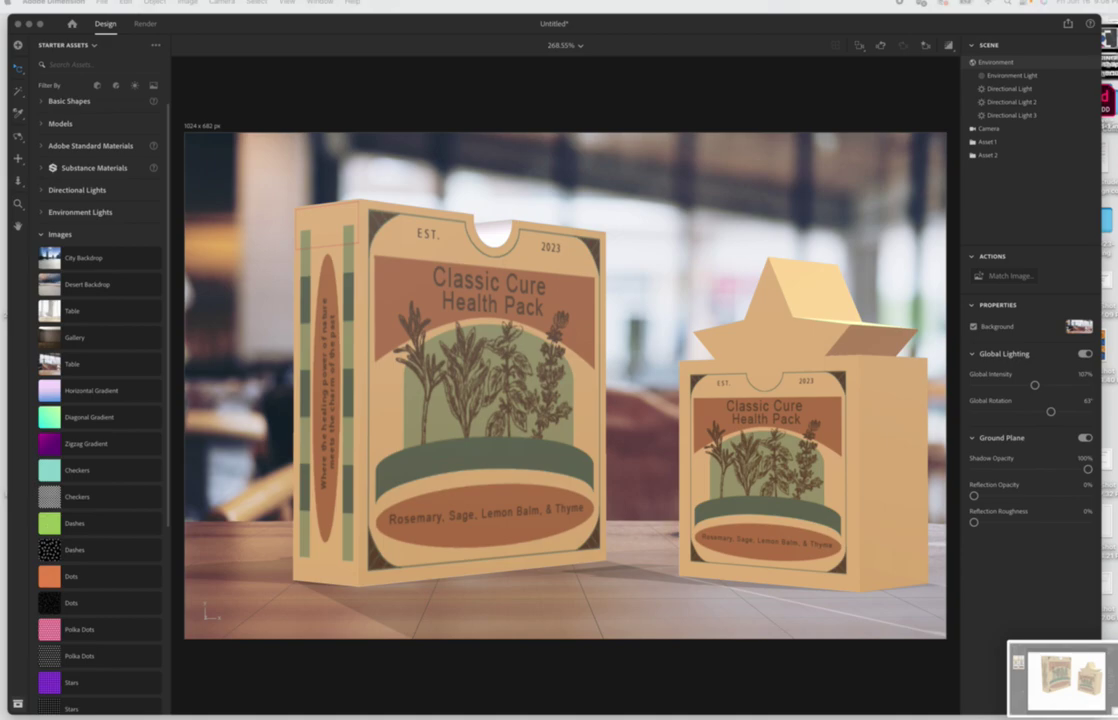
# Switch to Chrome to review the Default keyboard shortcuts page for Dimension, and return to Dimension
pyautogui.moveTo(0, 140); pyautogui.dragTo(758, 77)
pyautogui.moveTo(988, 644); pyautogui.dragTo(1107, 717)
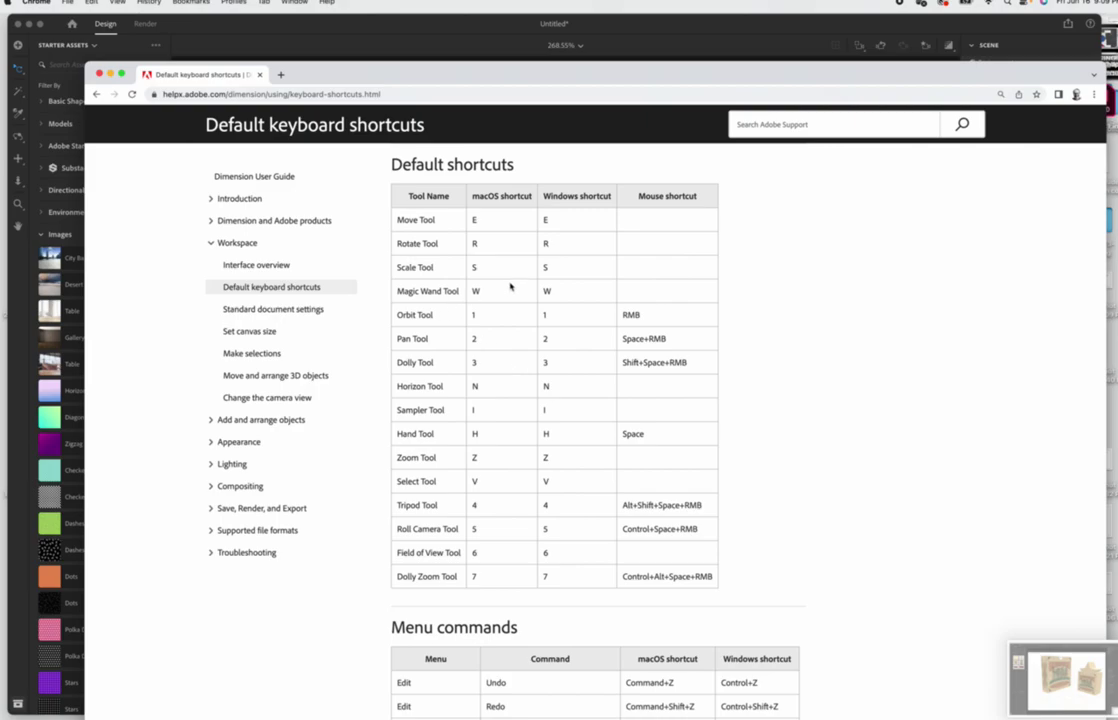
pyautogui.scroll(-1, 601, 308)
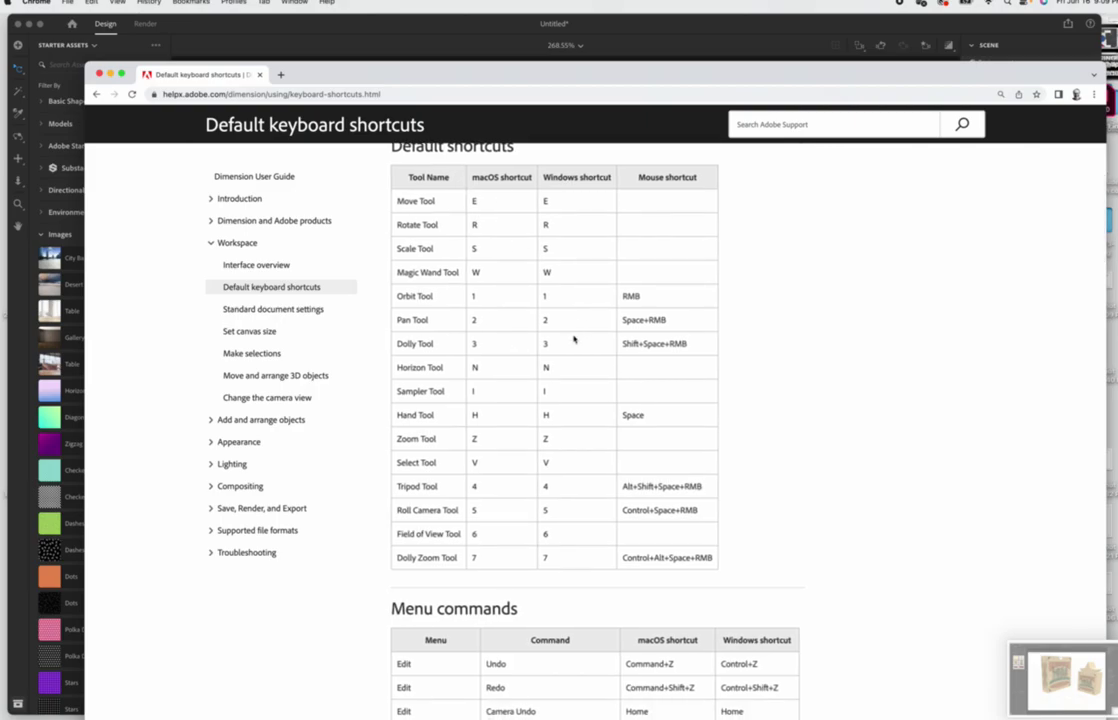
pyautogui.moveTo(447, 87); pyautogui.dragTo(397, 192)
pyautogui.click(402, 97)
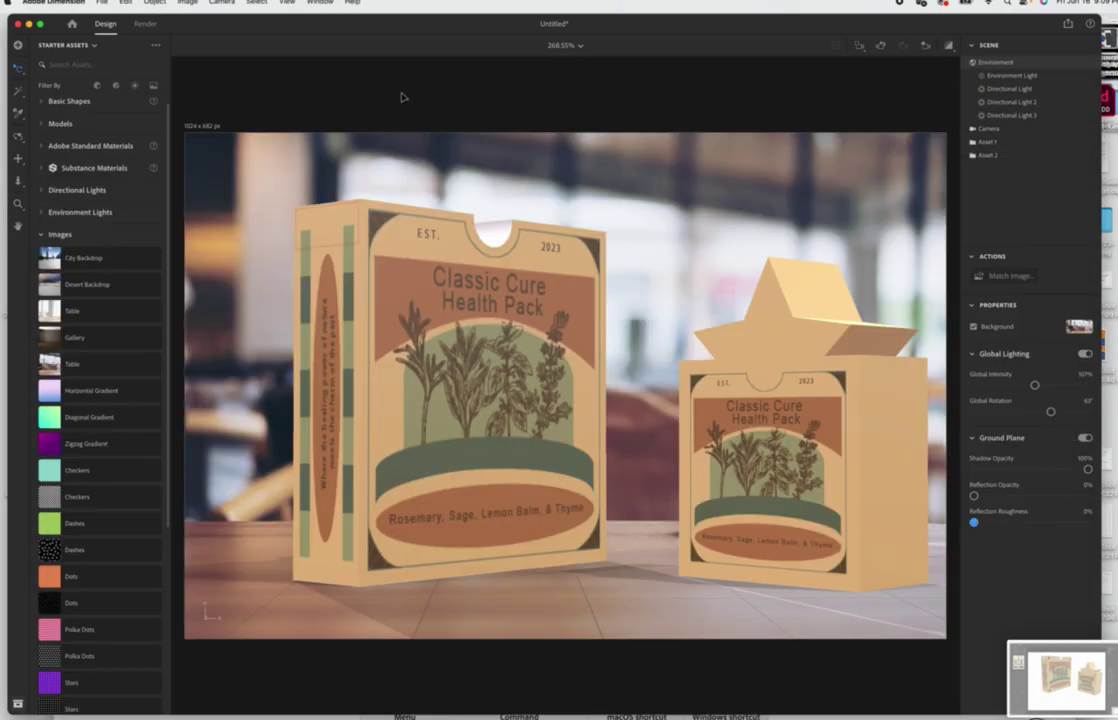
# Select the large box and switch through the Move, Rotate and Scale tools, ending with the Select tool
pyautogui.click(497, 478)
pyautogui.click(497, 478)
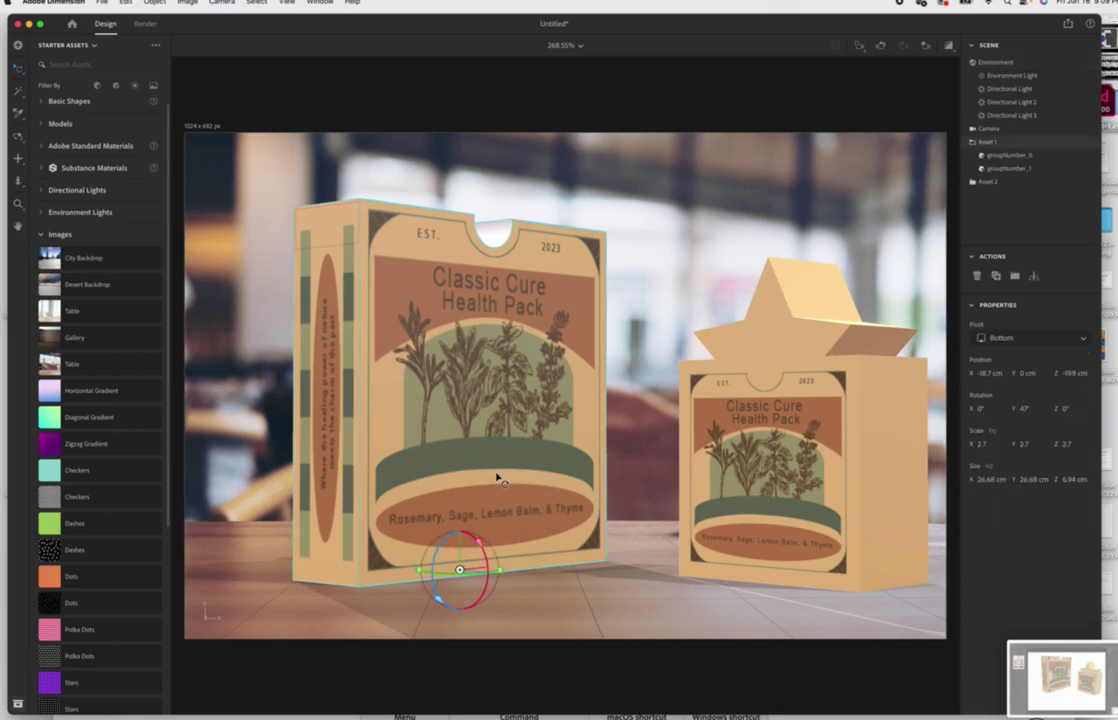
pyautogui.click(497, 478)
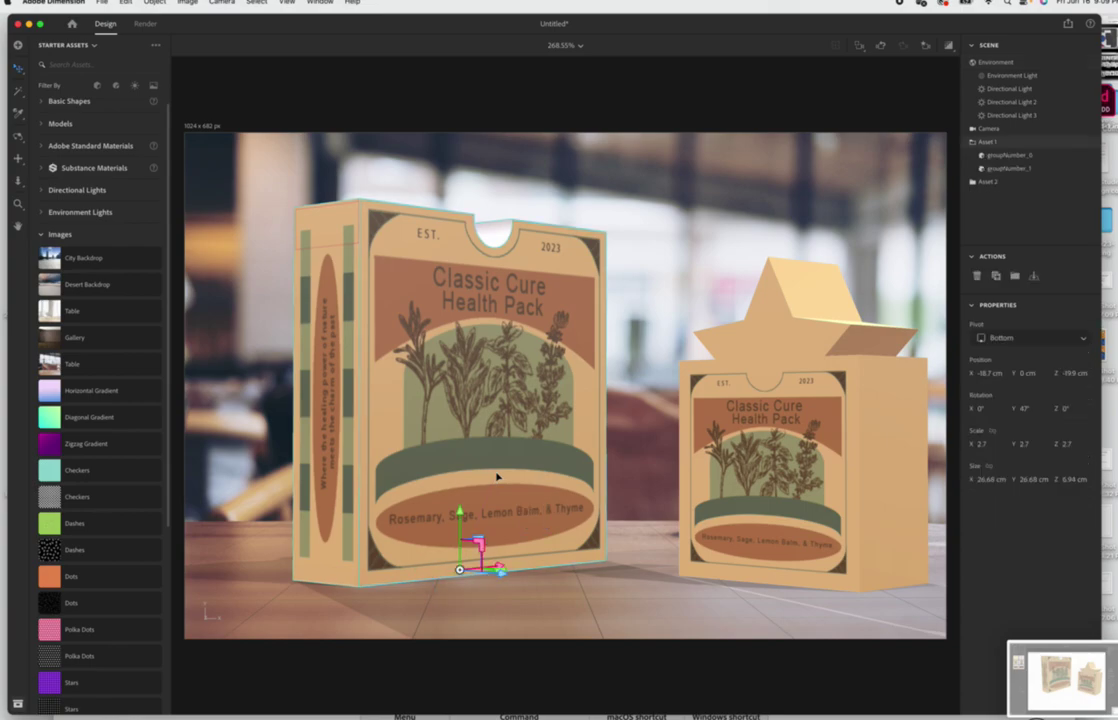
pyautogui.click(497, 478)
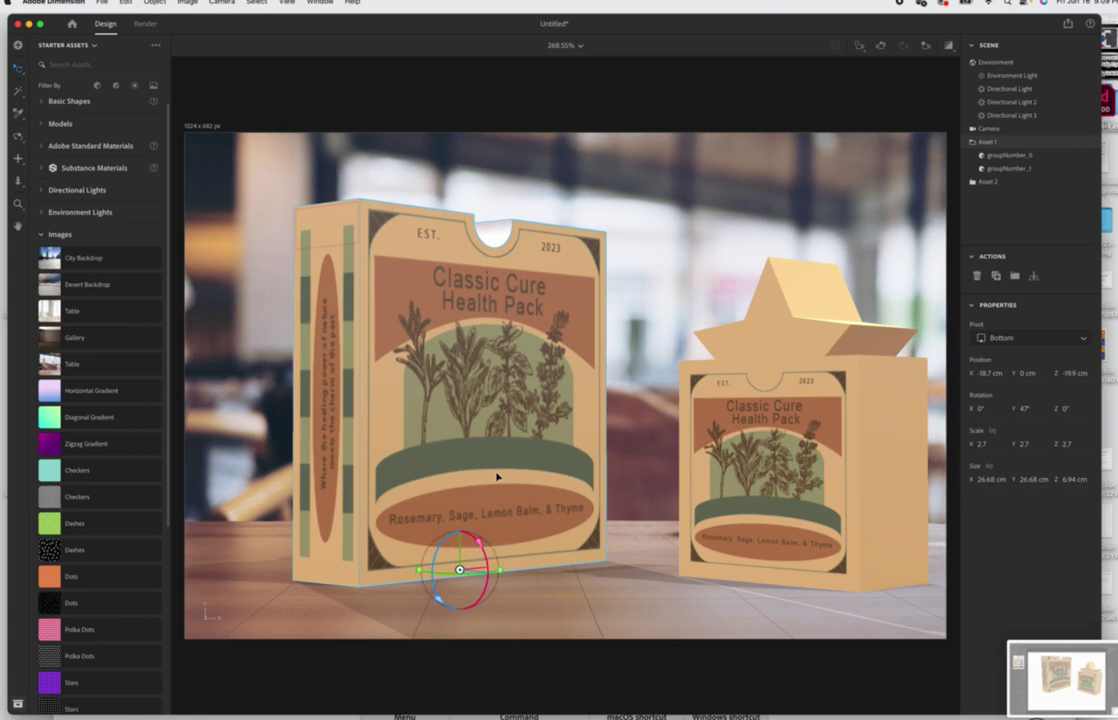
pyautogui.click(497, 478)
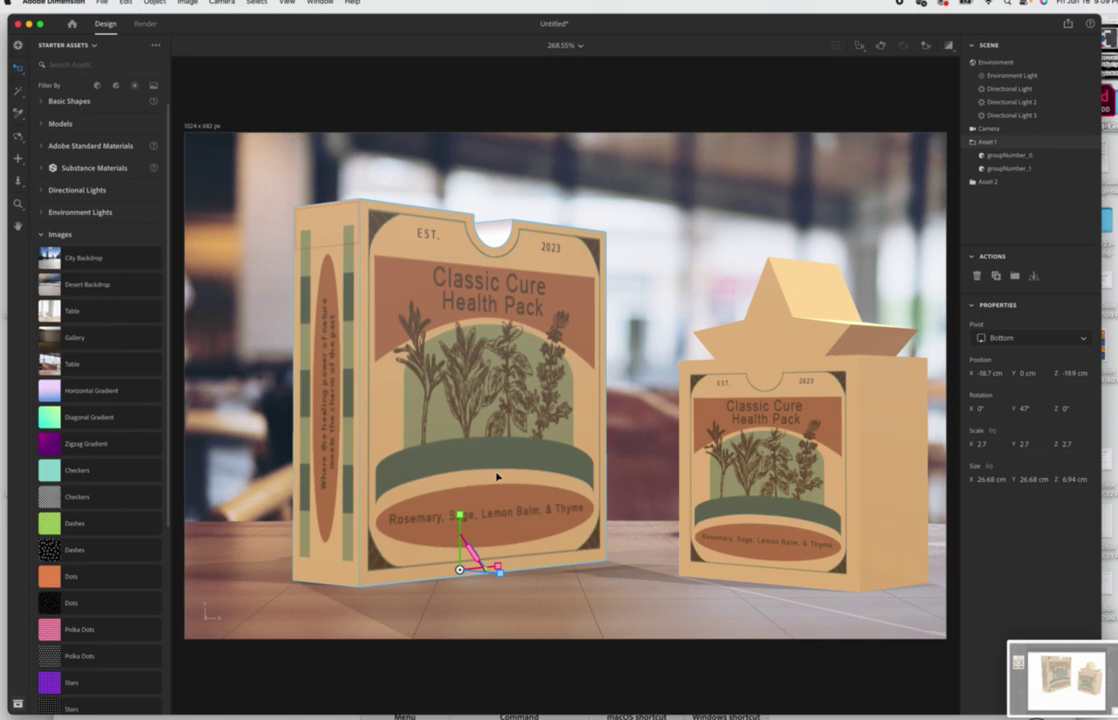
pyautogui.click(497, 478)
pyautogui.scroll(1, 578, 560)
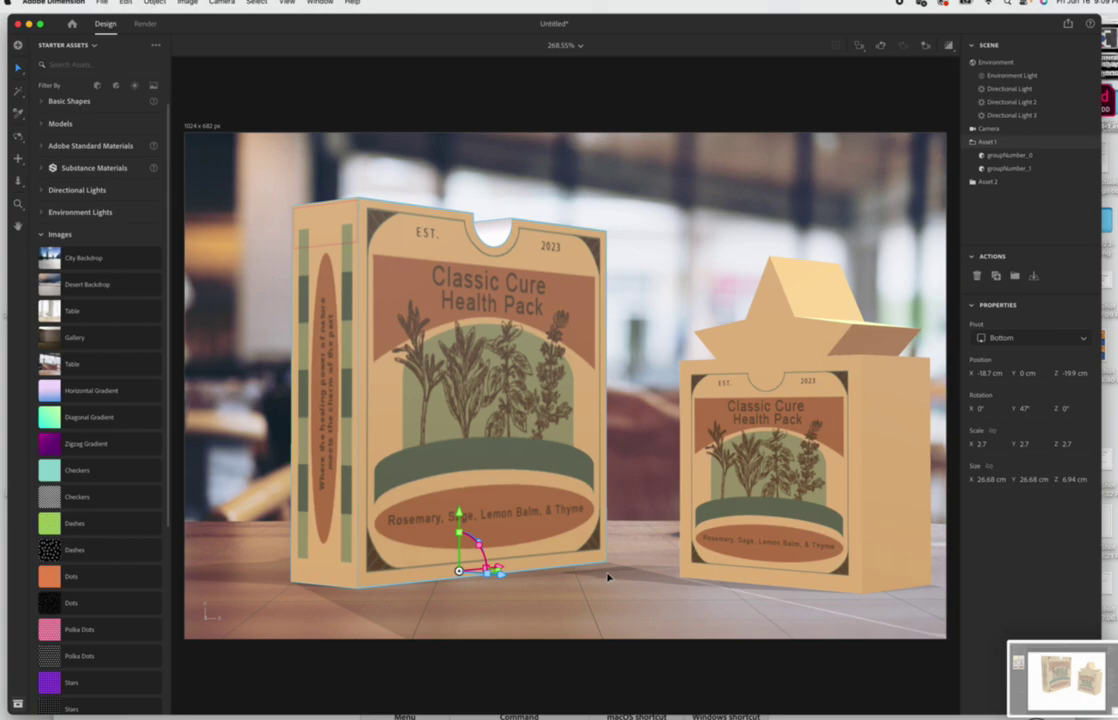
pyautogui.press('super+shift+5')
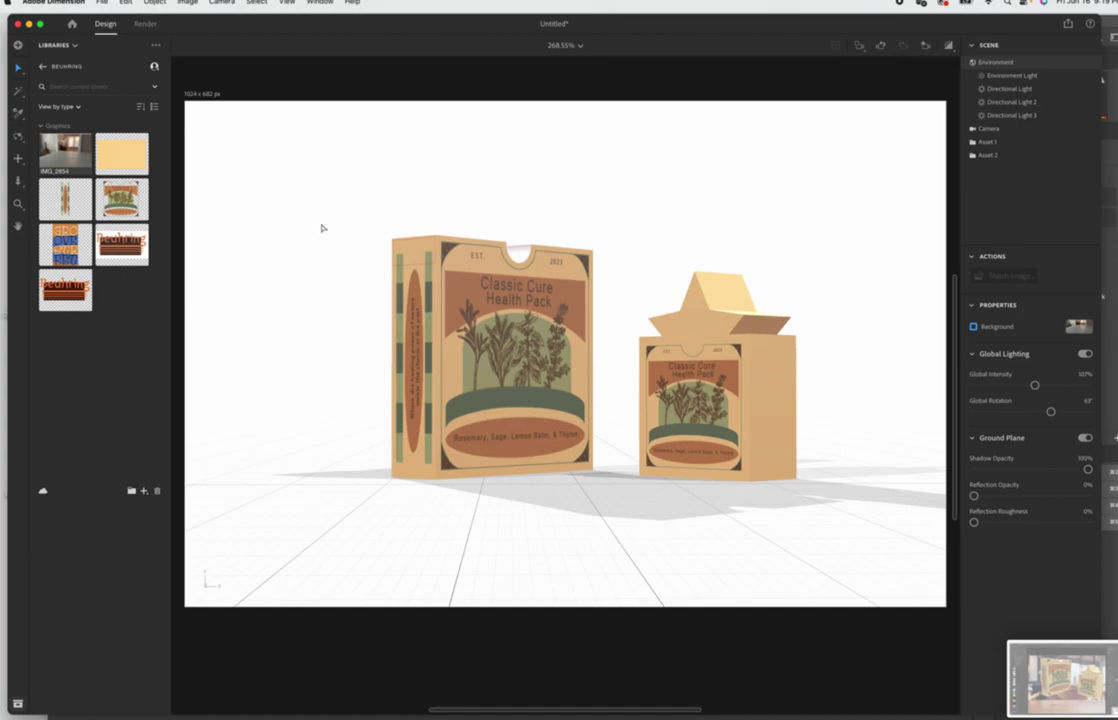
# Switch to Photoshop to view the blurred tabletop photo IMG_2654.JPG, and return to Dimension
pyautogui.press('super+Tab')
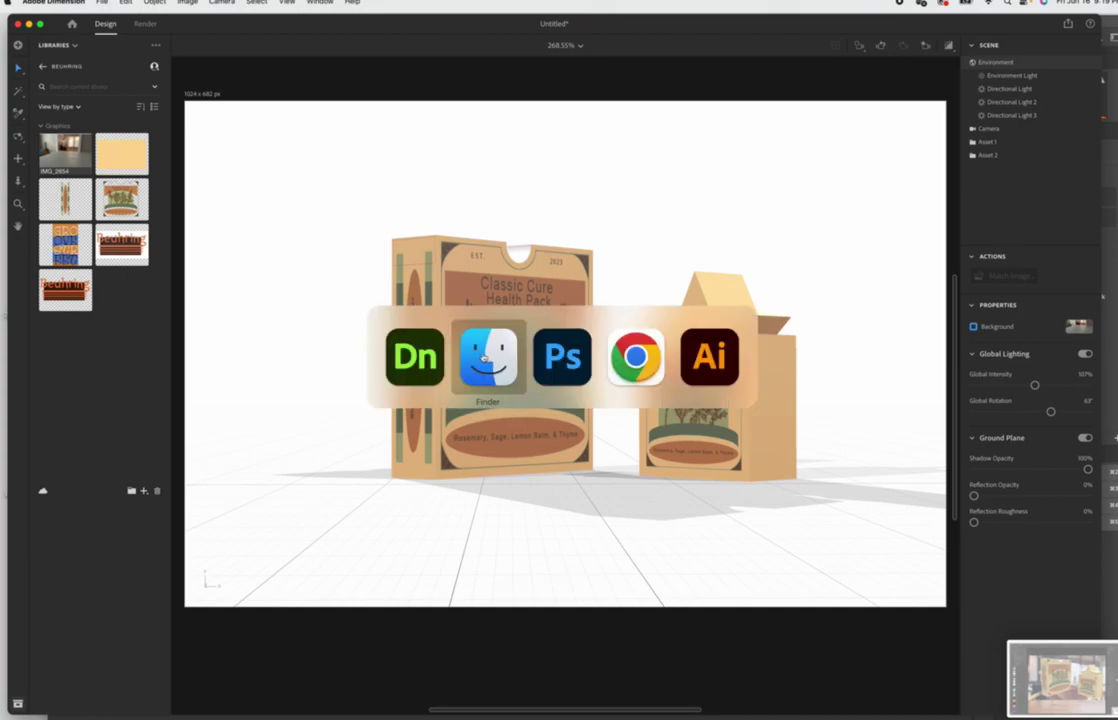
pyautogui.click(565, 367)
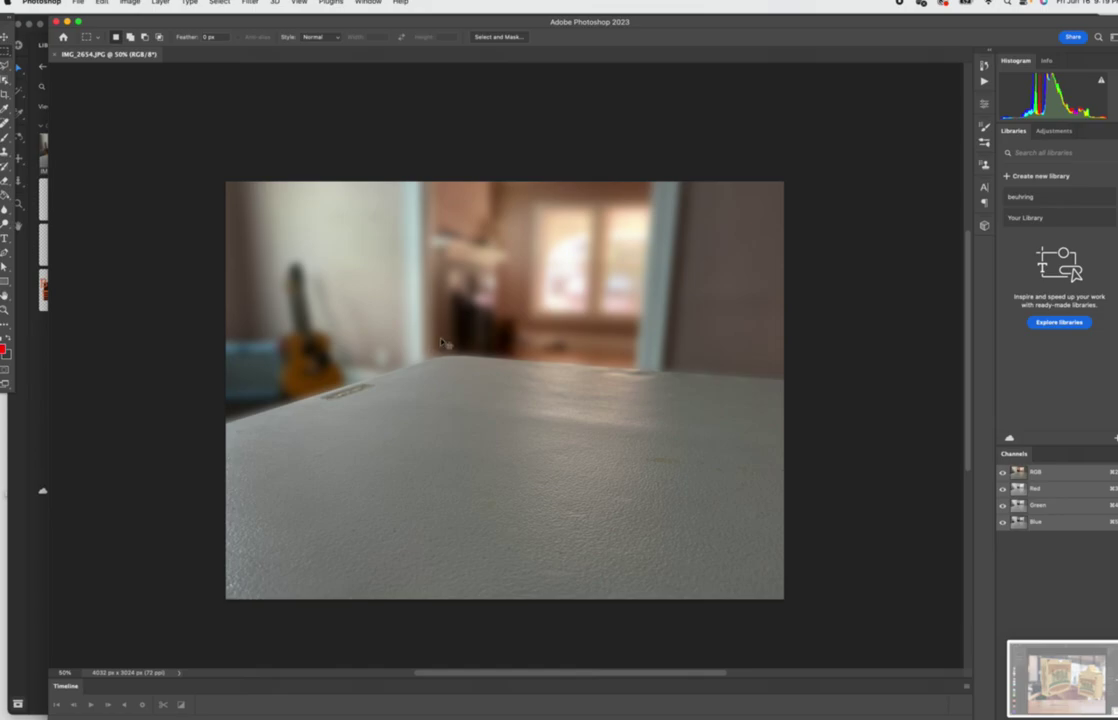
pyautogui.press('super+Tab')
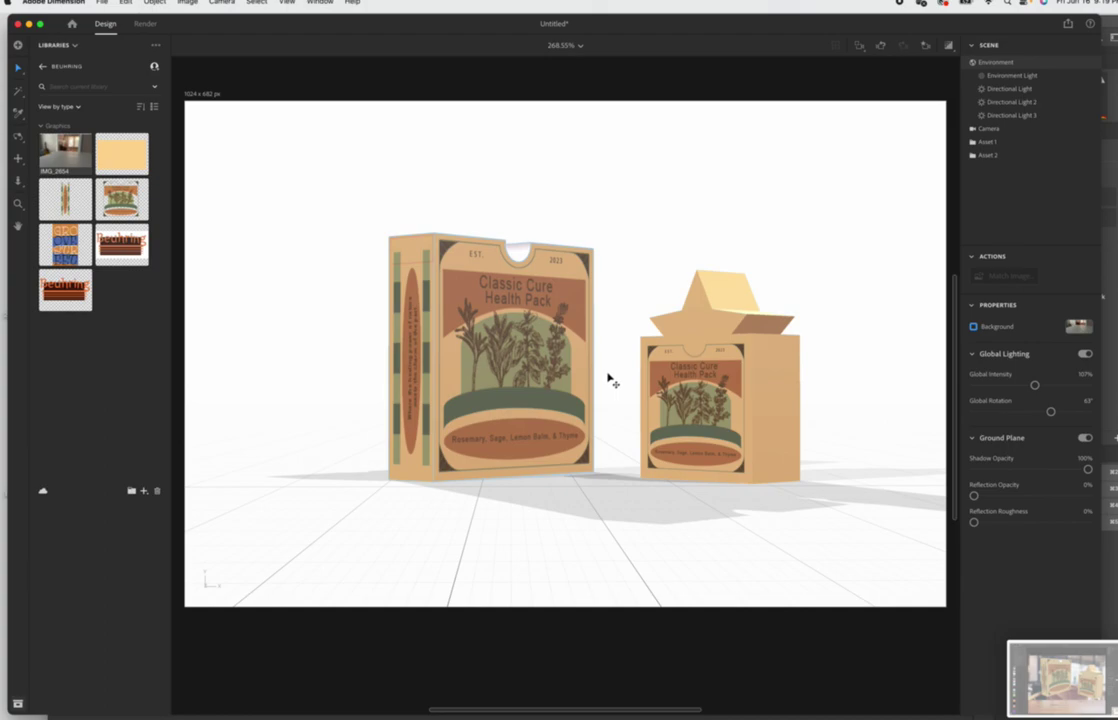
# Place IMG_2654 from the beuhring library as the scene background and turn the background on
pyautogui.click(137, 326)
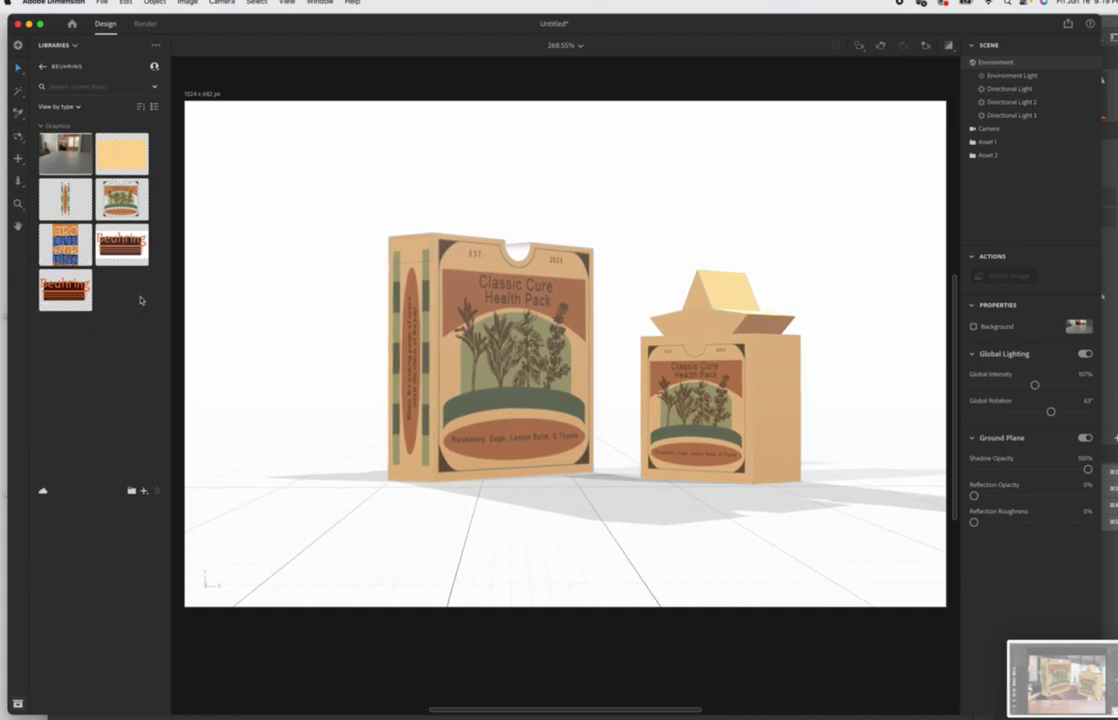
pyautogui.click(72, 153)
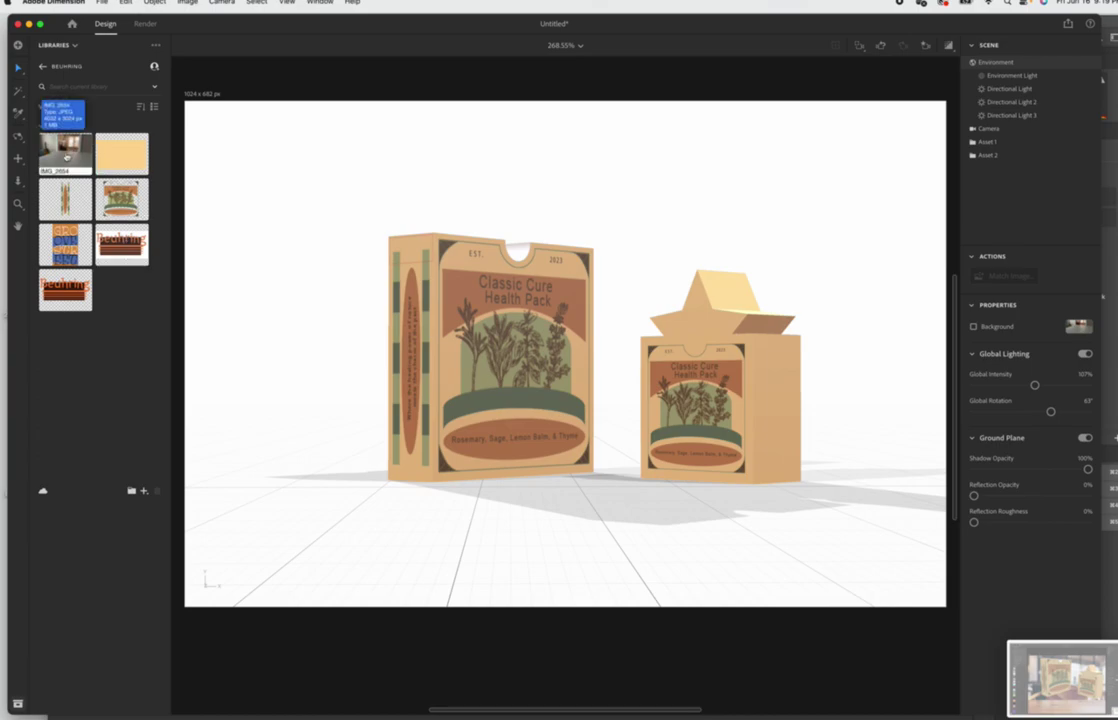
pyautogui.moveTo(65, 157); pyautogui.dragTo(277, 216)
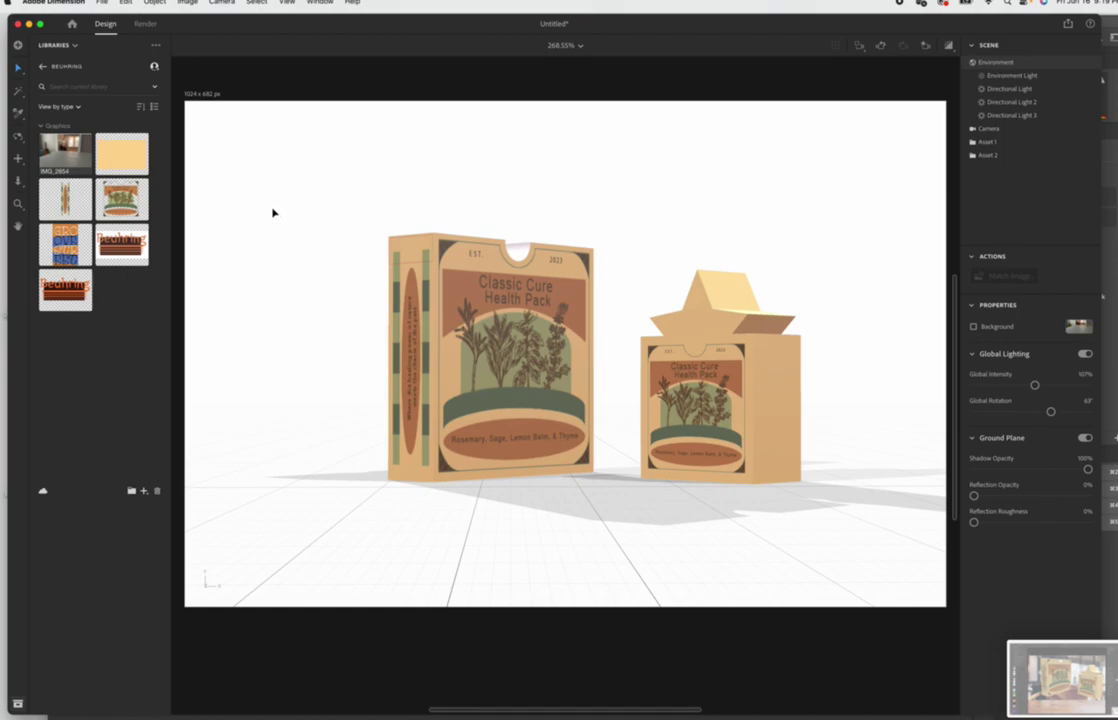
pyautogui.click(974, 327)
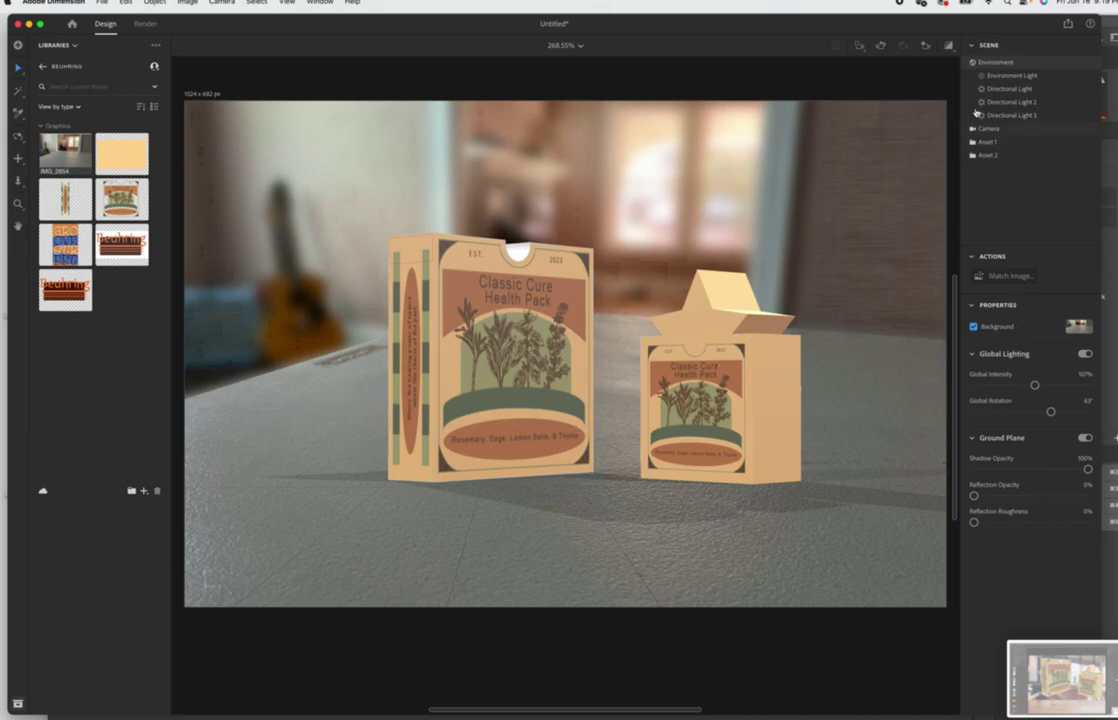
# Match the scene to the new background photo, resizing the canvas to Image Aspect Ratio and creating Multiple Lights
pyautogui.click(1010, 276)
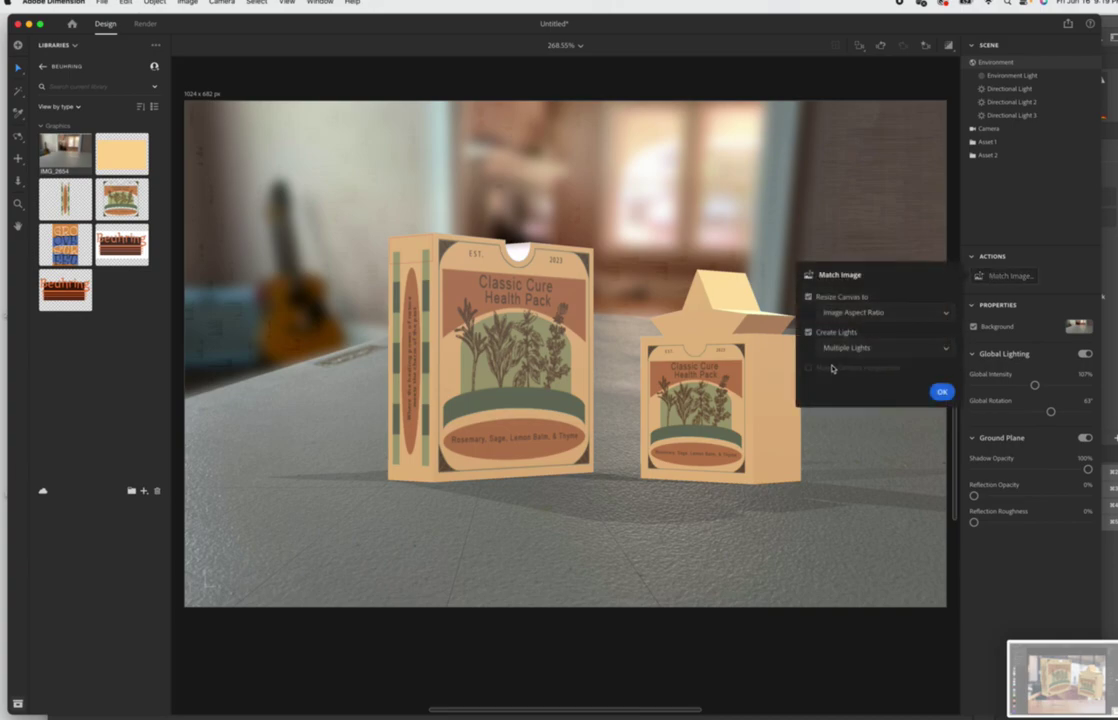
pyautogui.click(942, 393)
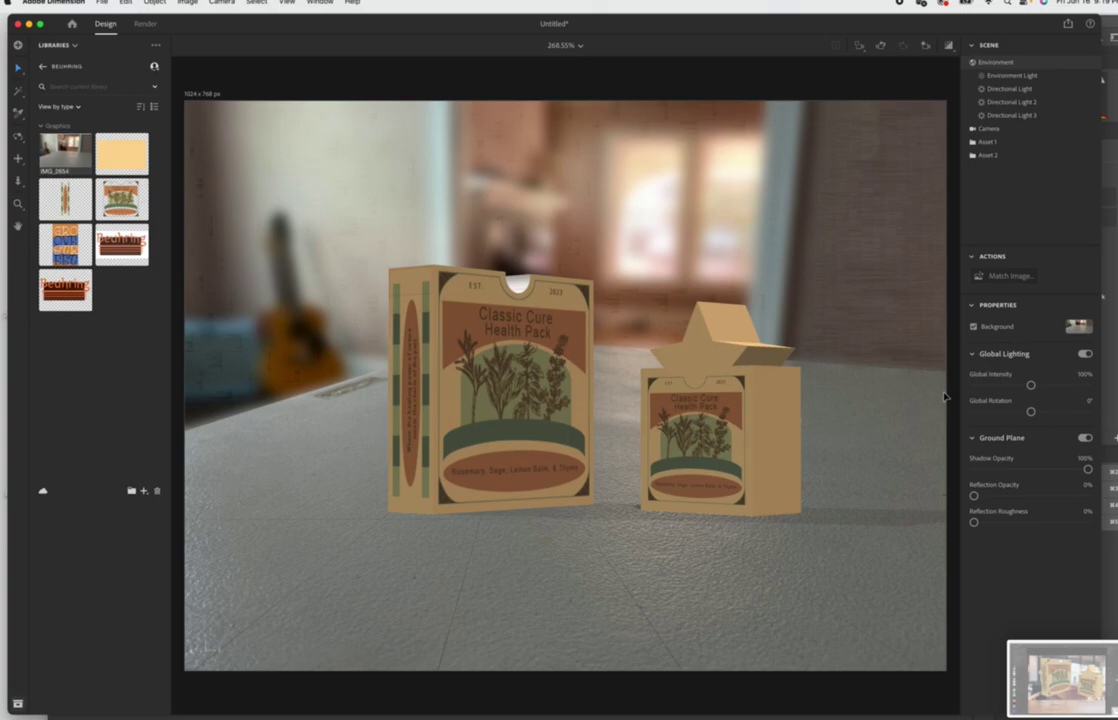
# Reframe the camera so both boxes sit slightly further left on the photographed tabletop
pyautogui.click(757, 428)
pyautogui.moveTo(757, 428)
pyautogui.mouseDown()
pyautogui.moveTo(765, 421)
pyautogui.moveTo(775, 437)
pyautogui.mouseUp()
pyautogui.click(841, 442)
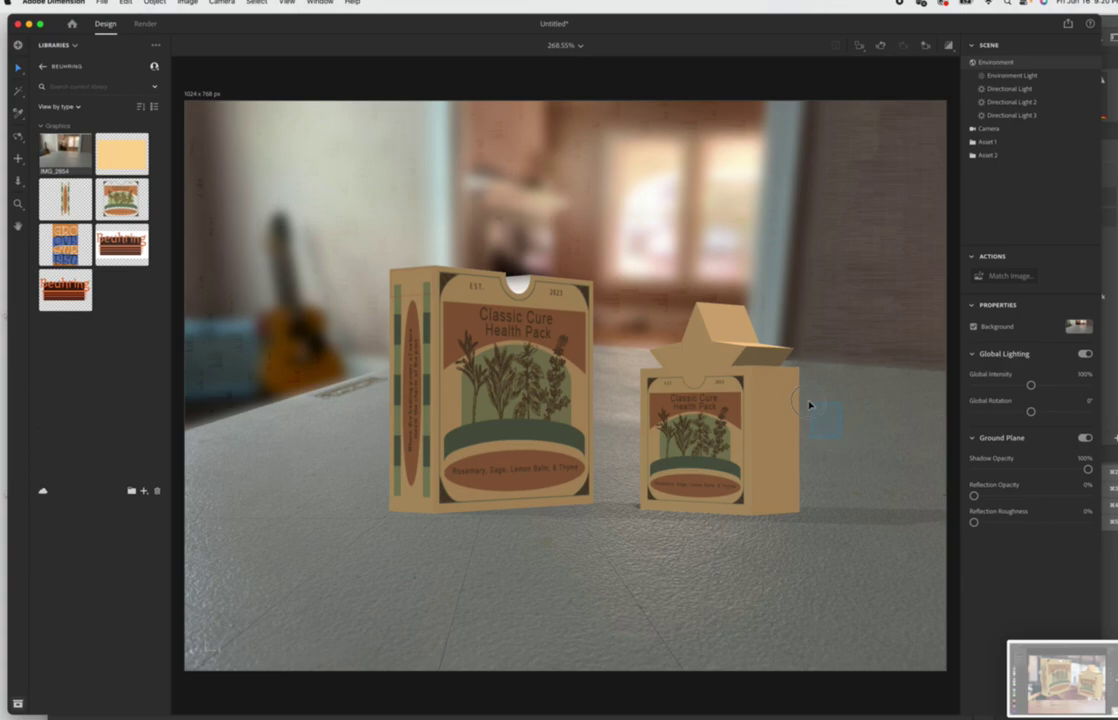
pyautogui.click(565, 390)
pyautogui.click(737, 448)
pyautogui.click(877, 535)
pyautogui.moveTo(345, 275); pyautogui.dragTo(349, 275)
pyautogui.moveTo(515, 385)
pyautogui.mouseDown()
pyautogui.moveTo(502, 368)
pyautogui.moveTo(508, 380)
pyautogui.moveTo(522, 372)
pyautogui.moveTo(499, 383)
pyautogui.moveTo(422, 376)
pyautogui.moveTo(498, 379)
pyautogui.mouseUp()
pyautogui.click(355, 374)
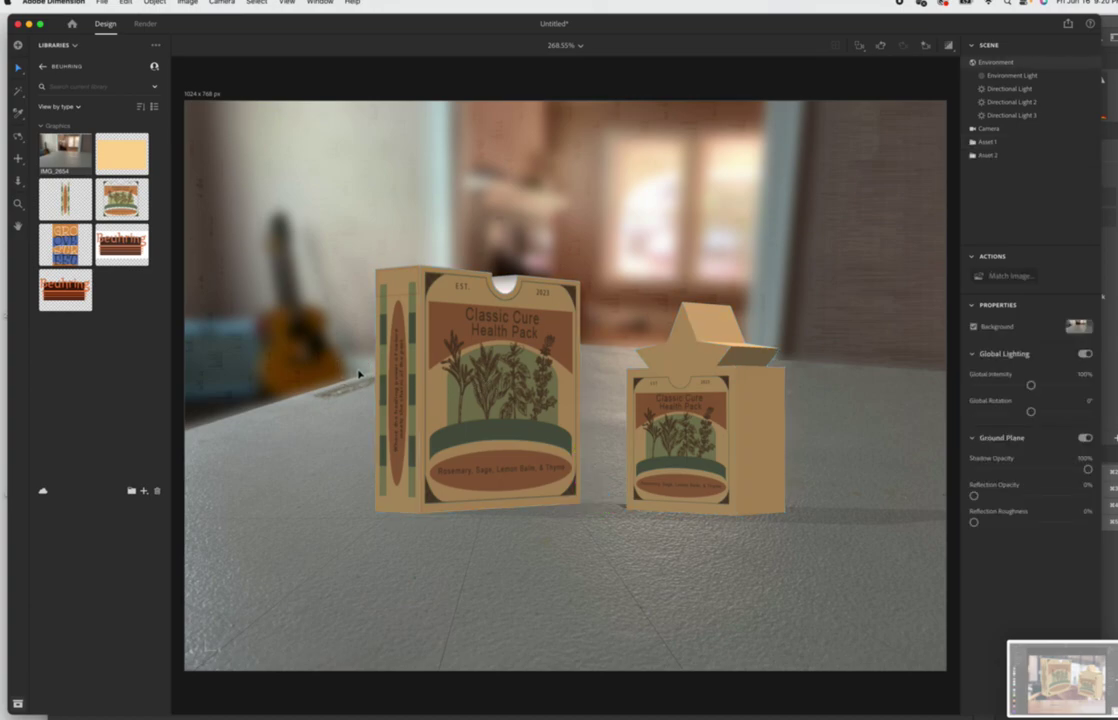
pyautogui.press('super+shift+5')
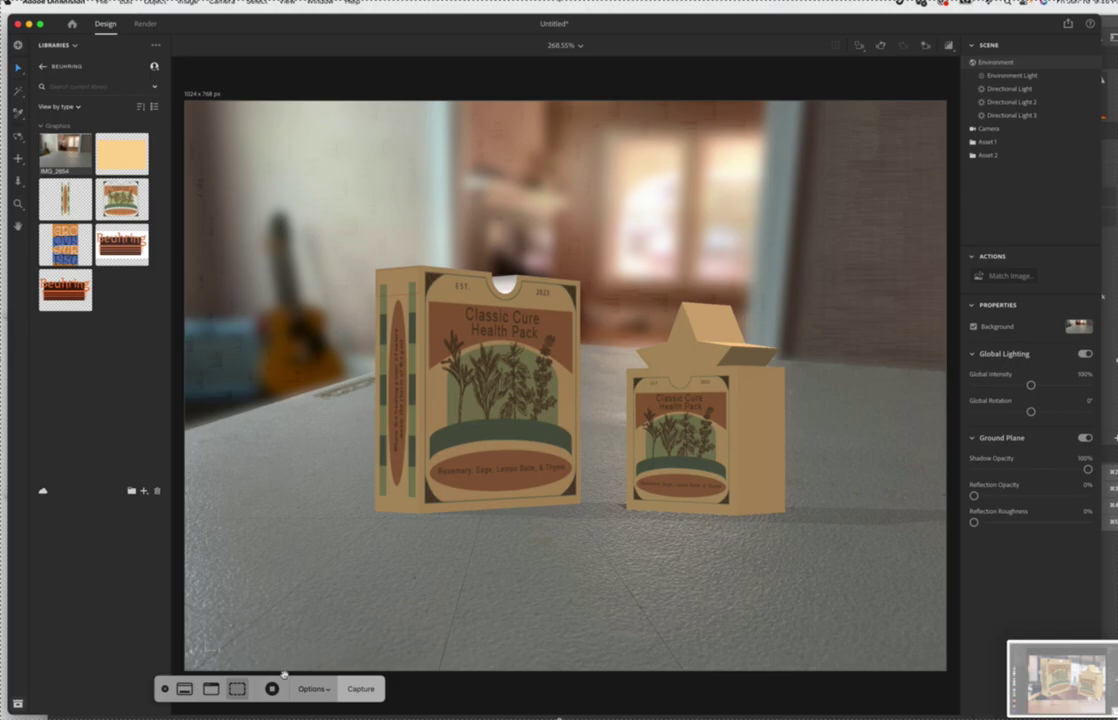